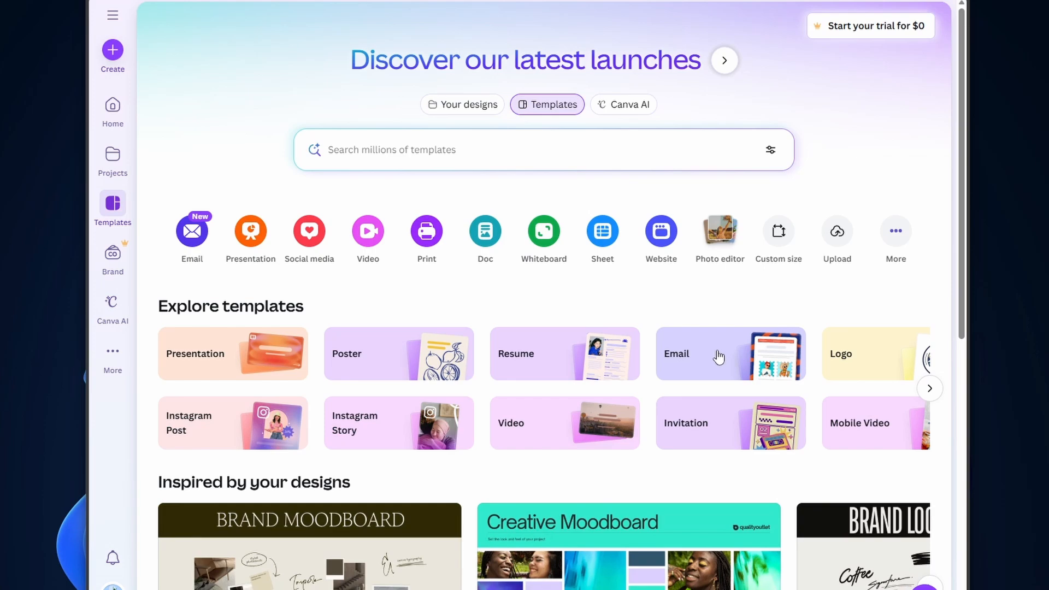
- Create a blank Facebook Post design from the popular social media formats
{"action": "scroll", "coordinate": [696, 356], "scroll_direction": "down", "scroll_amount": 7}
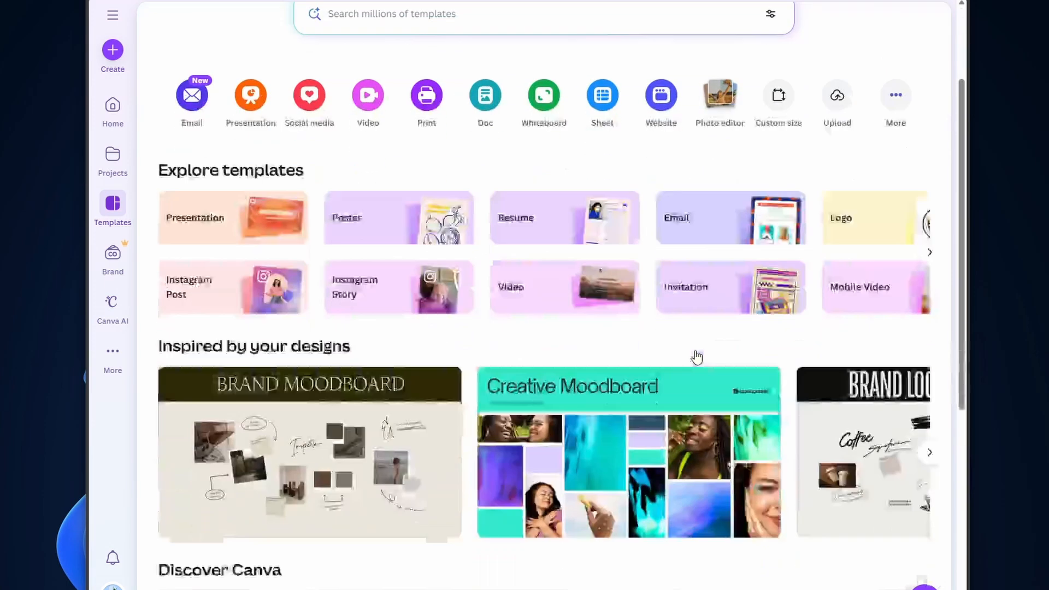
{"action": "scroll", "coordinate": [437, 164], "scroll_direction": "down", "scroll_amount": 2}
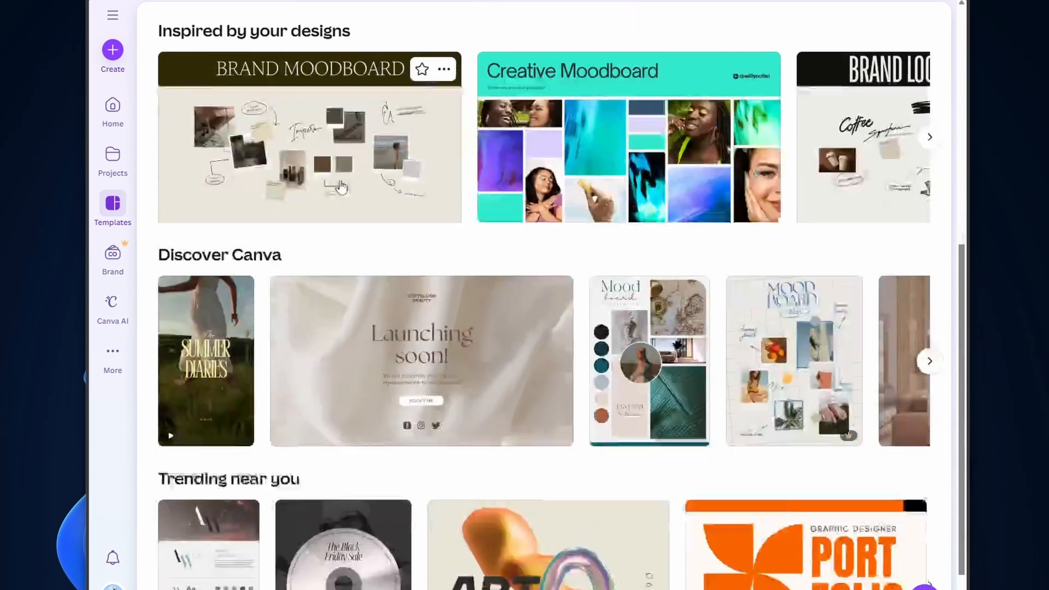
{"action": "scroll", "coordinate": [475, 186], "scroll_direction": "down", "scroll_amount": 6}
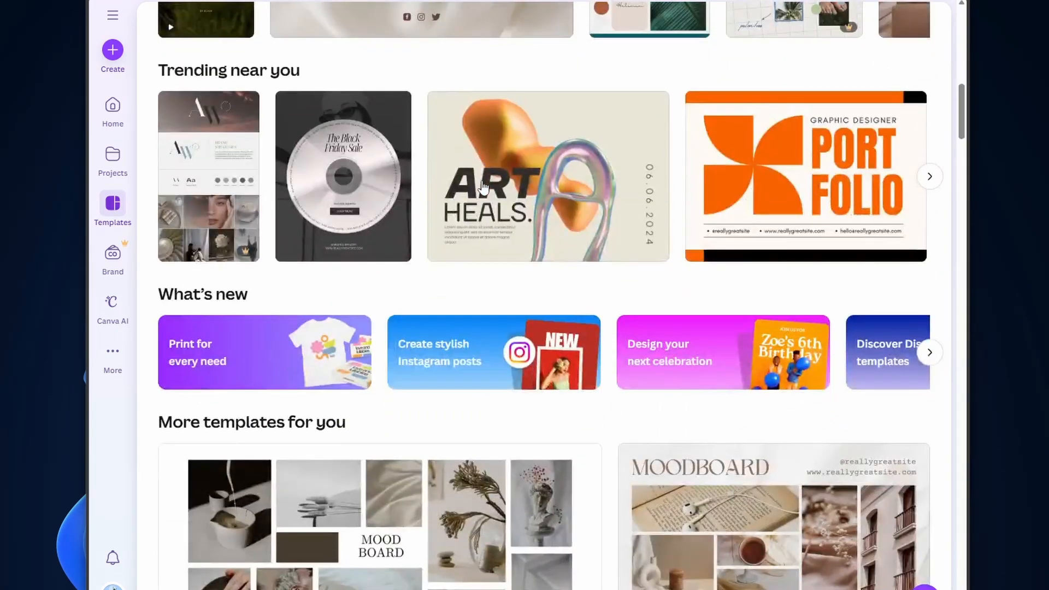
{"action": "scroll", "coordinate": [483, 187], "scroll_direction": "up", "scroll_amount": 15}
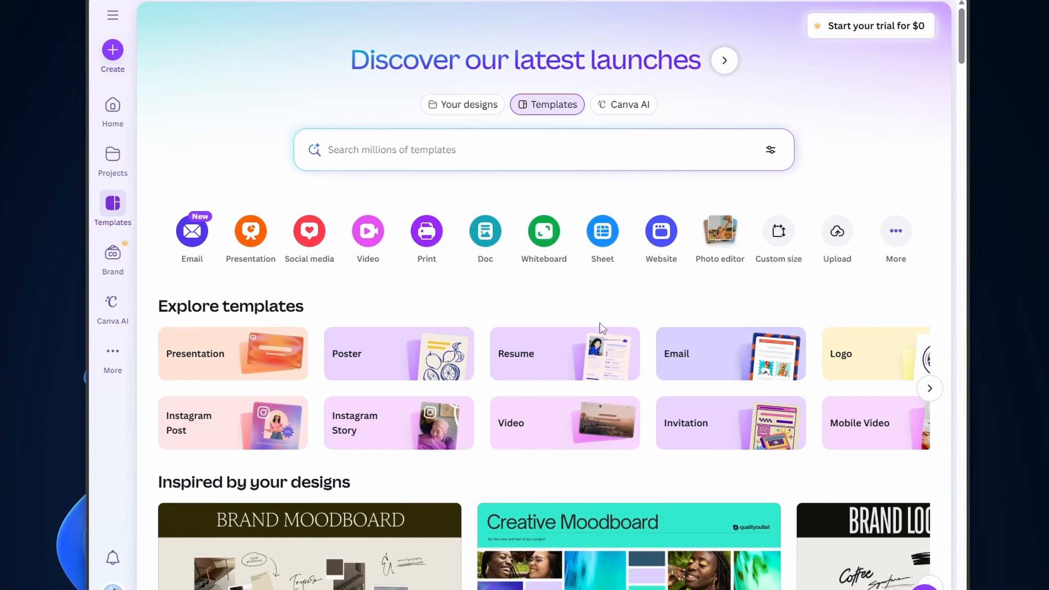
{"action": "left_click", "coordinate": [306, 238]}
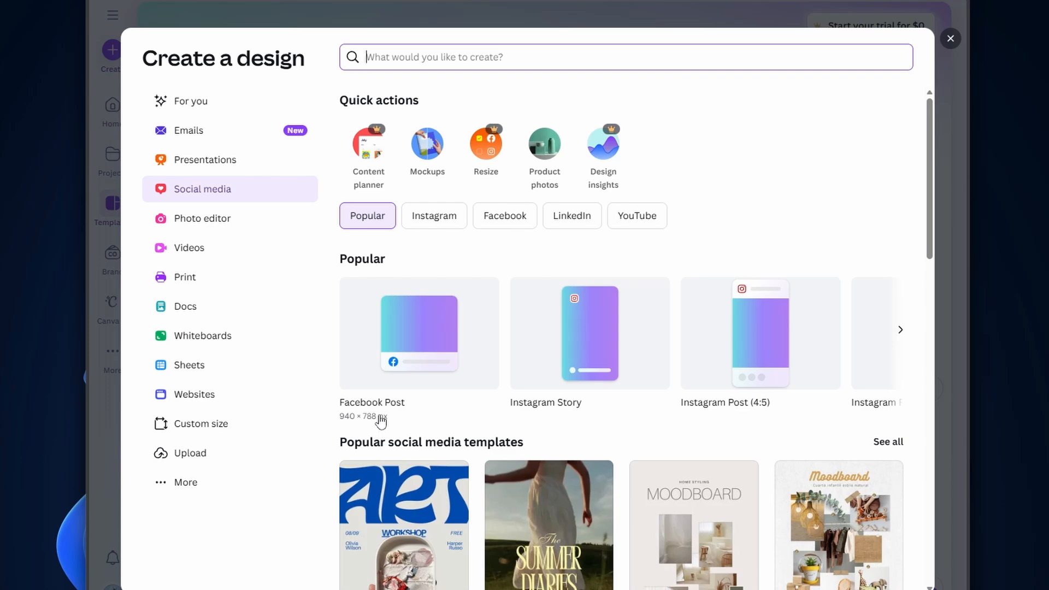
{"action": "left_click", "coordinate": [405, 348]}
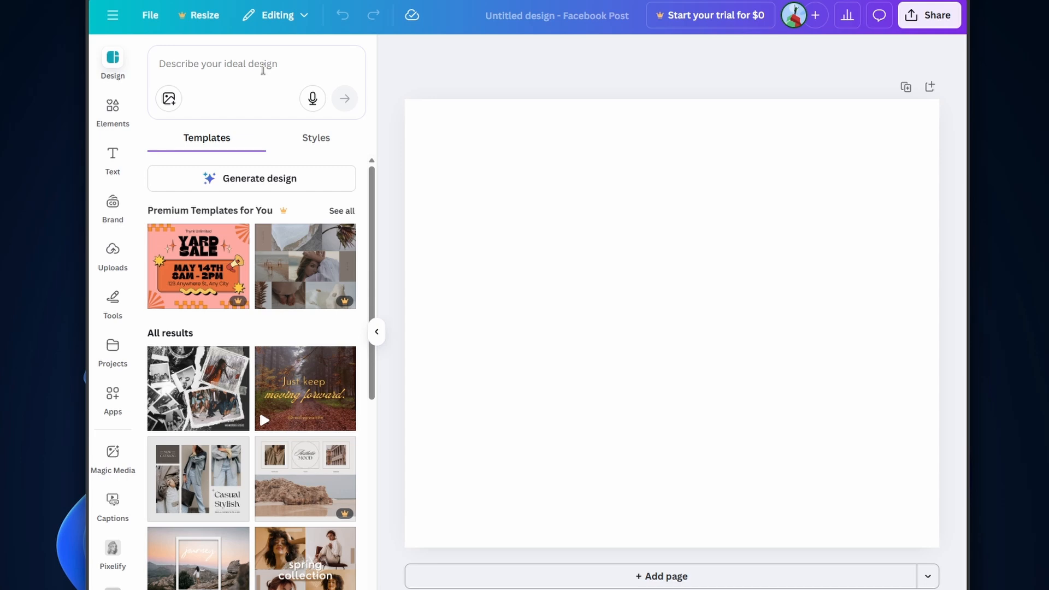
- Place the rectangular speech bubble shape from the Shapes elements in the upper middle of the blank page
{"action": "left_click", "coordinate": [112, 116]}
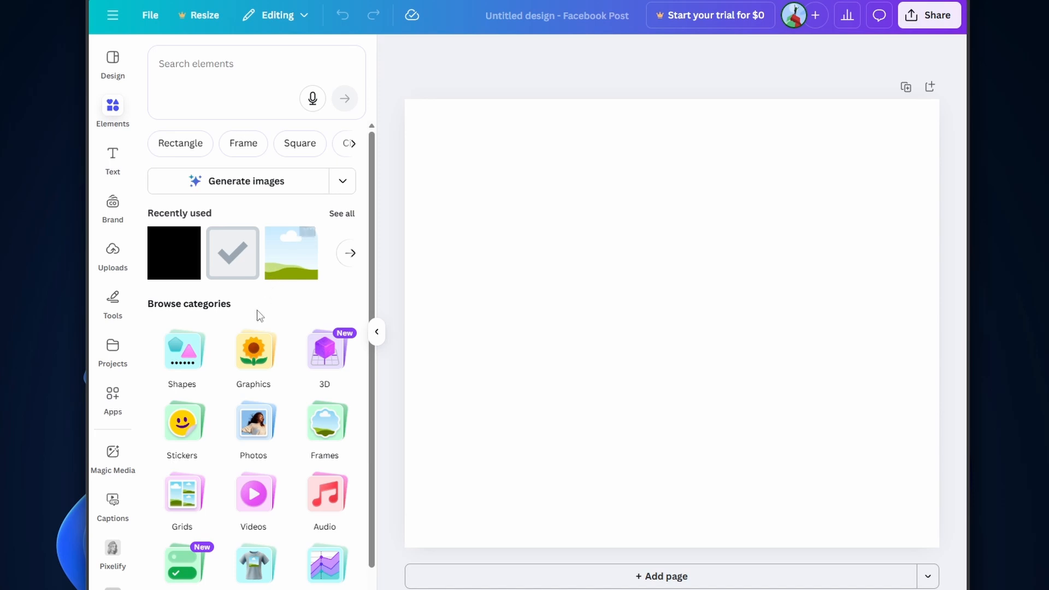
{"action": "scroll", "coordinate": [257, 313], "scroll_direction": "down", "scroll_amount": 1}
{"action": "scroll", "coordinate": [260, 350], "scroll_direction": "up", "scroll_amount": 1}
{"action": "scroll", "coordinate": [262, 383], "scroll_direction": "down", "scroll_amount": 1}
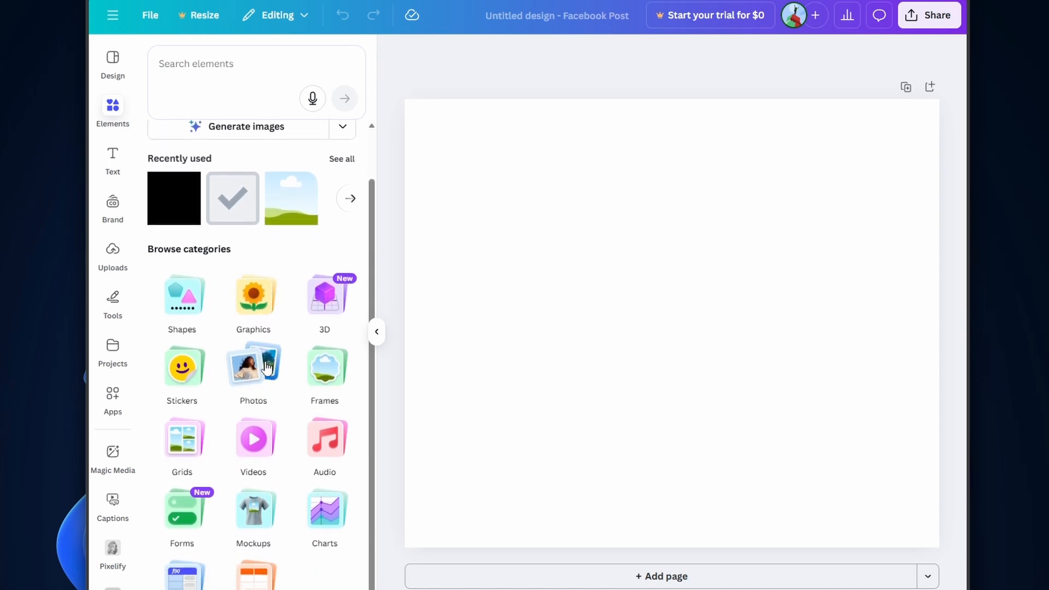
{"action": "left_click", "coordinate": [181, 306]}
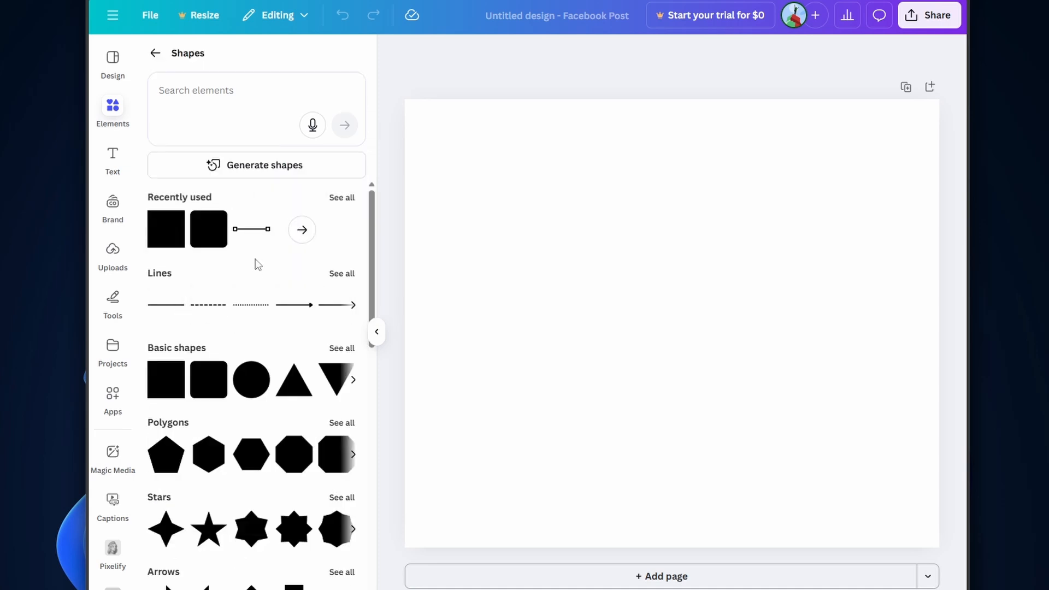
{"action": "scroll", "coordinate": [216, 269], "scroll_direction": "down", "scroll_amount": 4}
{"action": "scroll", "coordinate": [215, 273], "scroll_direction": "up", "scroll_amount": 4}
{"action": "scroll", "coordinate": [185, 301], "scroll_direction": "down", "scroll_amount": 4}
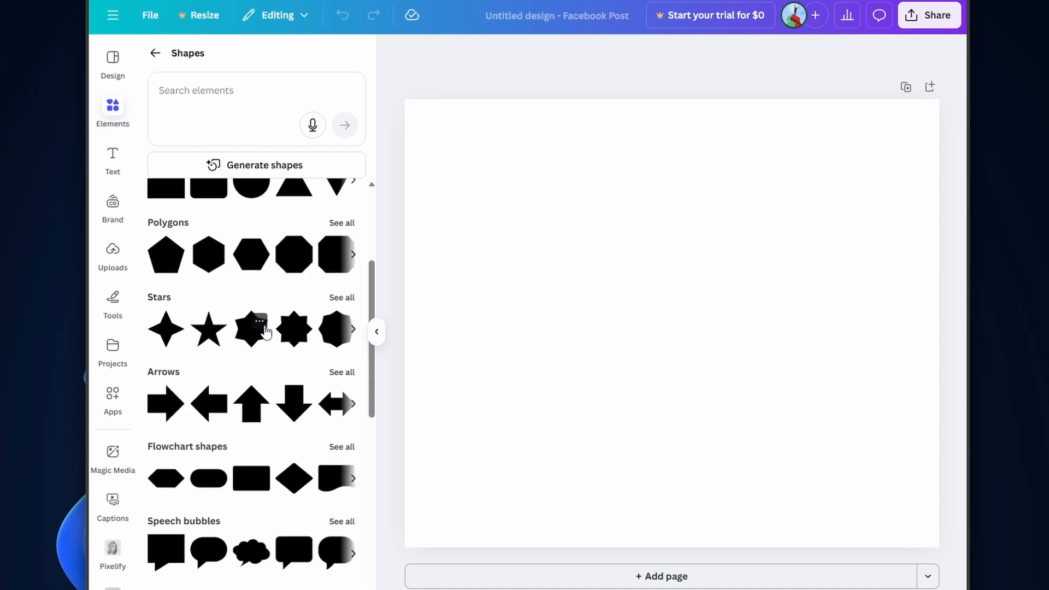
{"action": "scroll", "coordinate": [258, 429], "scroll_direction": "down", "scroll_amount": 1}
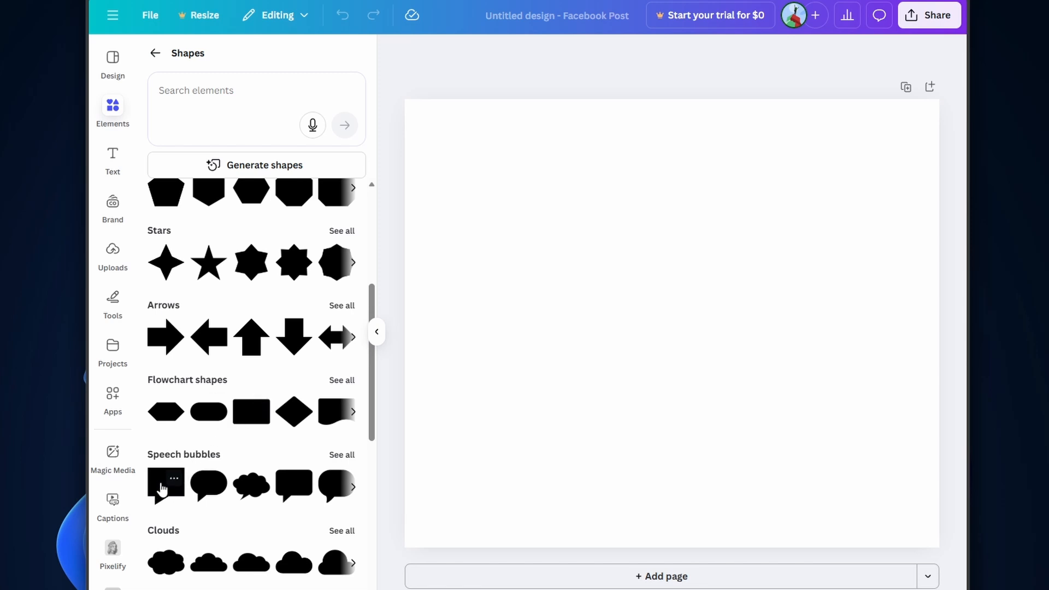
{"action": "left_click_drag", "start_coordinate": [159, 493], "coordinate": [601, 217]}
{"action": "left_click", "coordinate": [760, 363]}
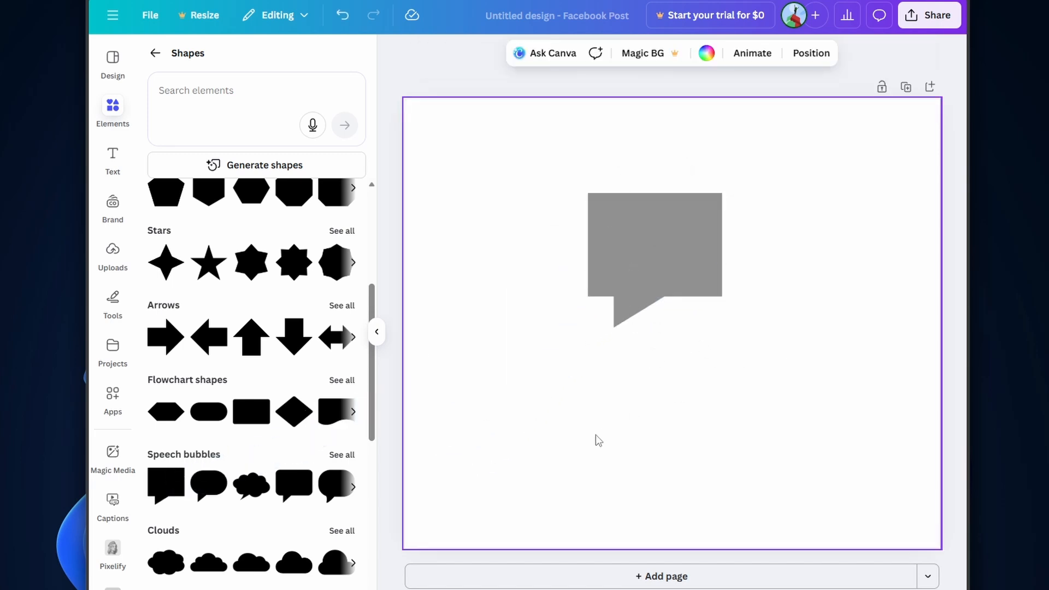
- Fill the speech bubble with light blue from the default solid colors
{"action": "left_click", "coordinate": [660, 236]}
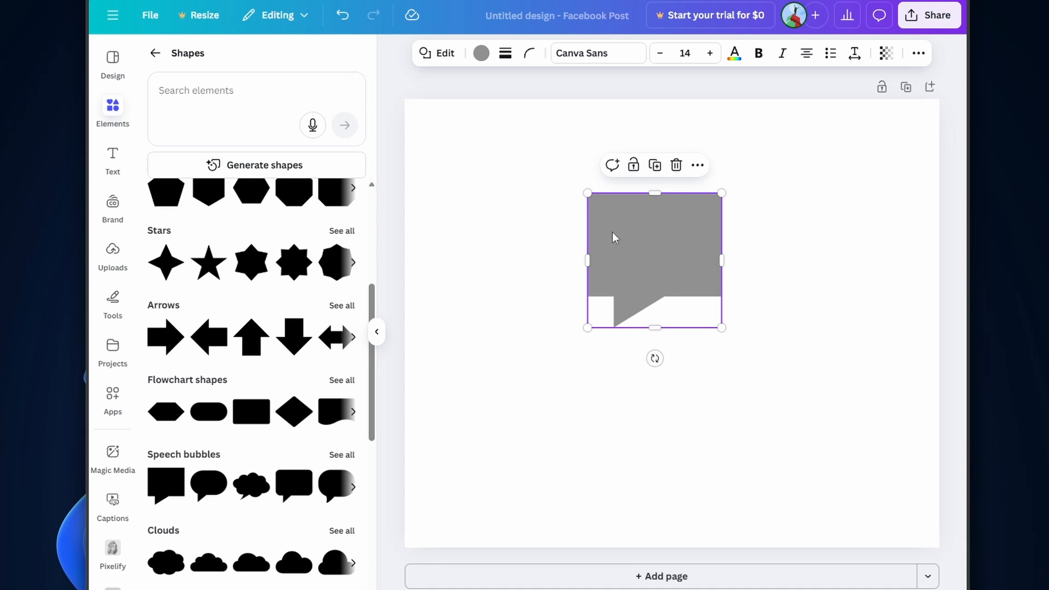
{"action": "left_click", "coordinate": [438, 55]}
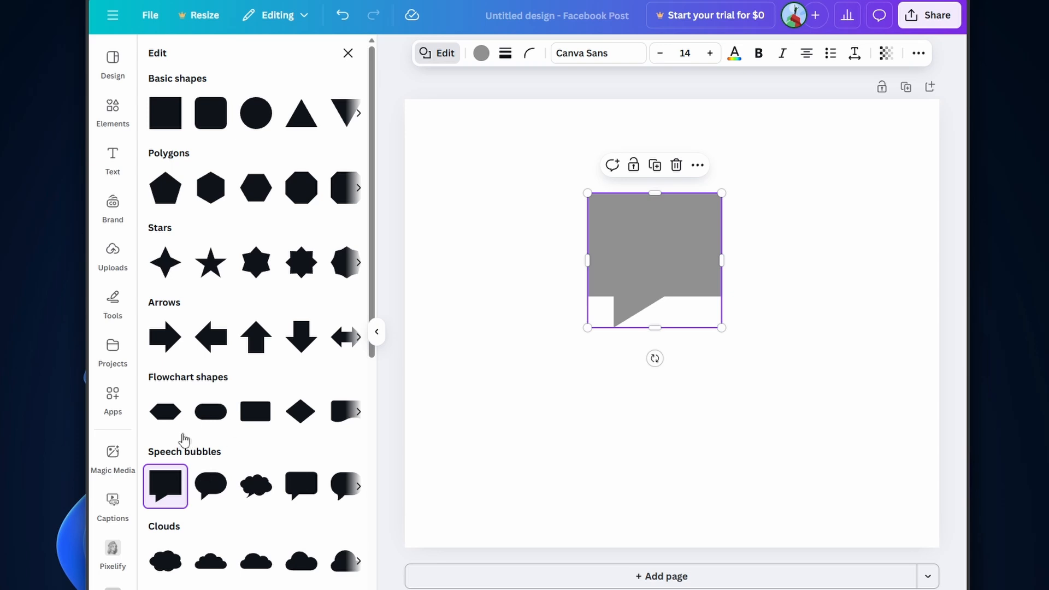
{"action": "left_click", "coordinate": [480, 55]}
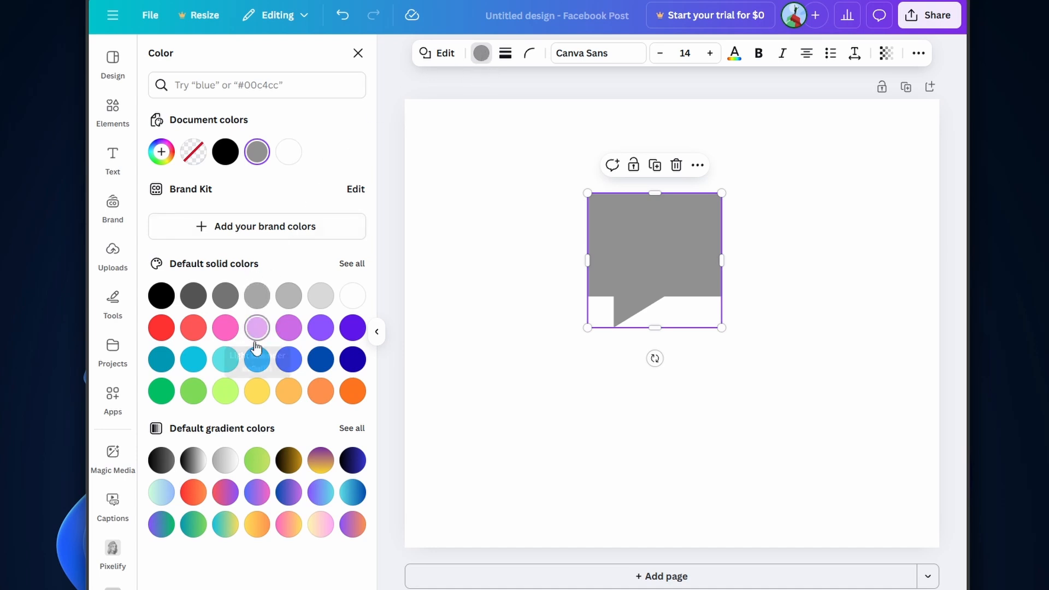
{"action": "left_click", "coordinate": [258, 360]}
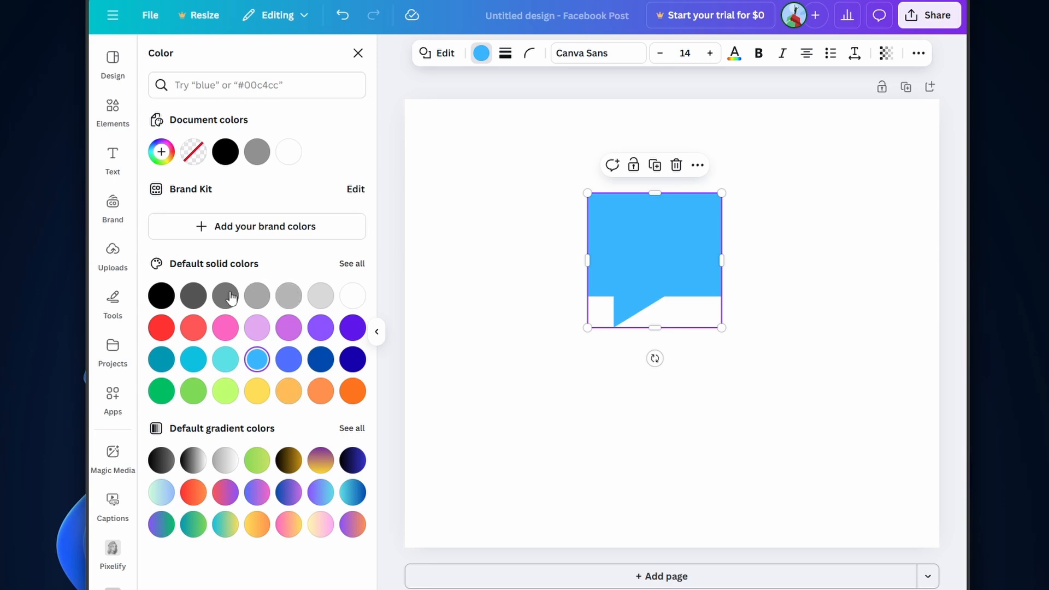
- Try the custom solid color #50819D as the speech bubble's fill and return it to the default light blue
{"action": "left_click", "coordinate": [348, 265]}
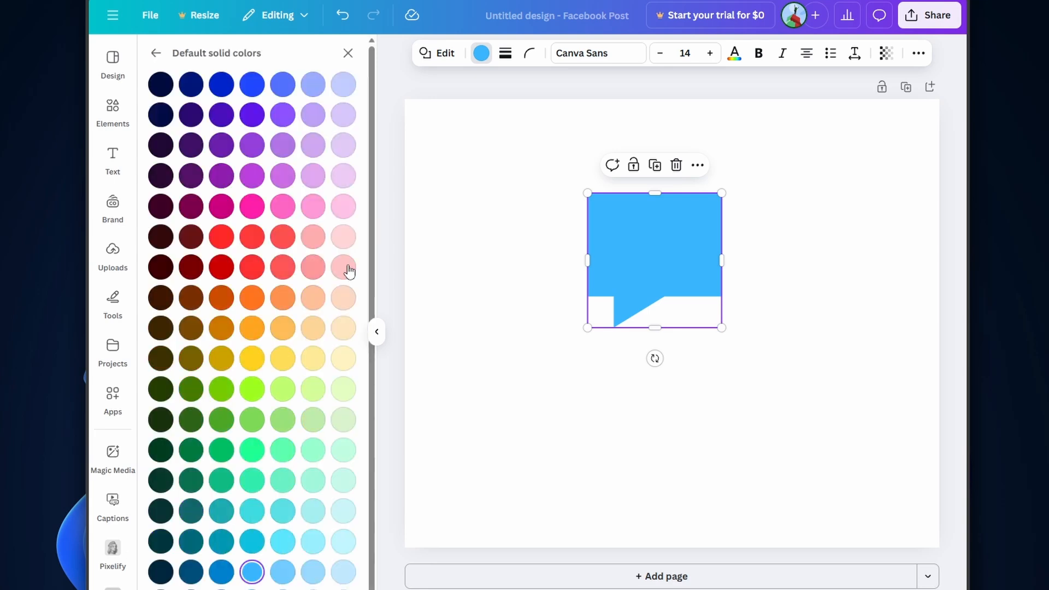
{"action": "scroll", "coordinate": [300, 173], "scroll_direction": "down", "scroll_amount": 1}
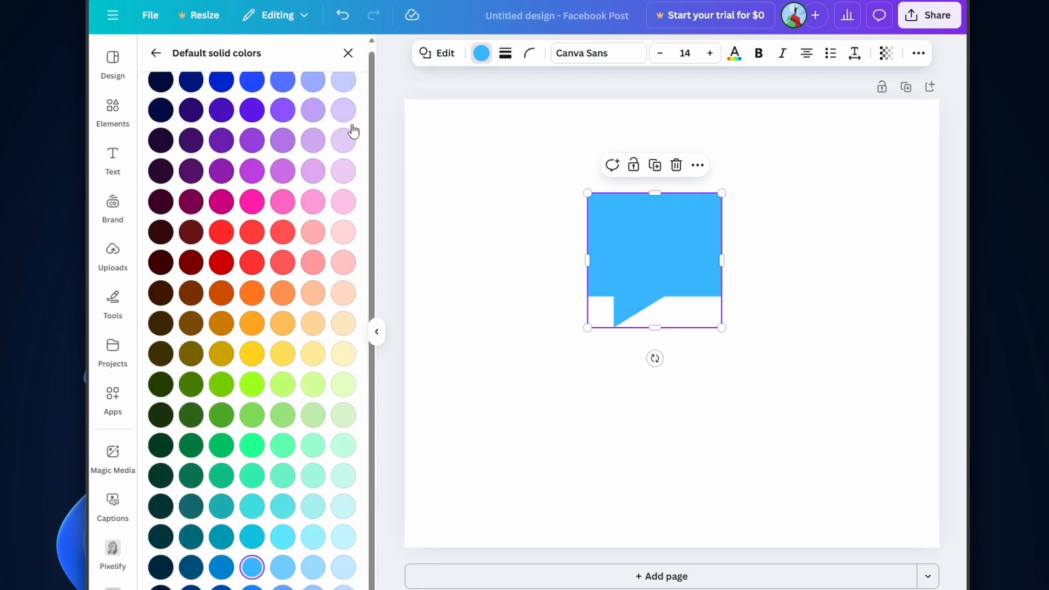
{"action": "left_click", "coordinate": [157, 53]}
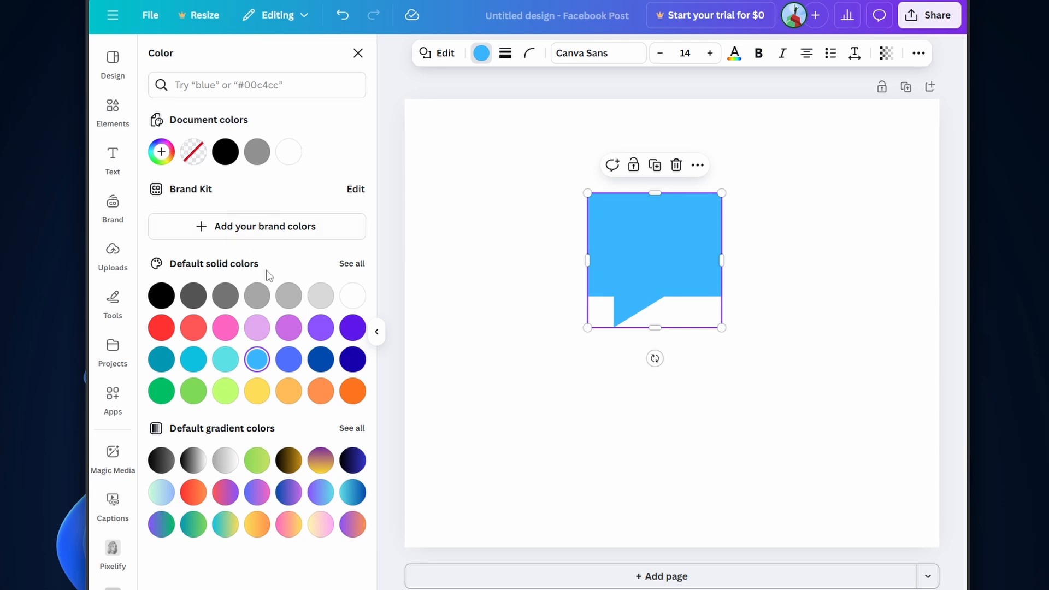
{"action": "left_click", "coordinate": [164, 155]}
{"action": "left_click_drag", "start_coordinate": [290, 214], "coordinate": [250, 242]}
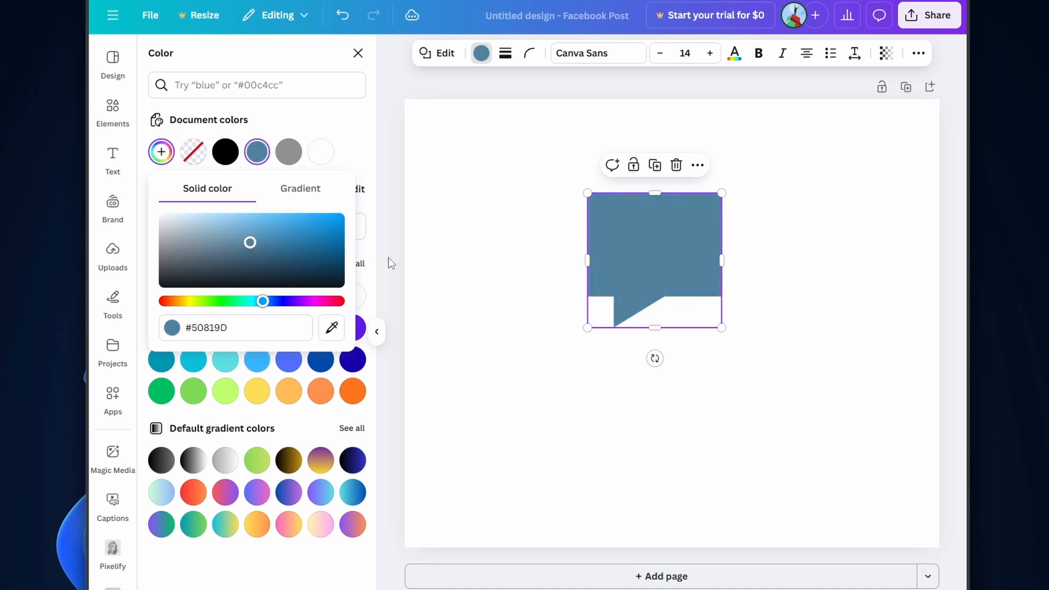
{"action": "left_click", "coordinate": [360, 127]}
{"action": "left_click", "coordinate": [256, 360]}
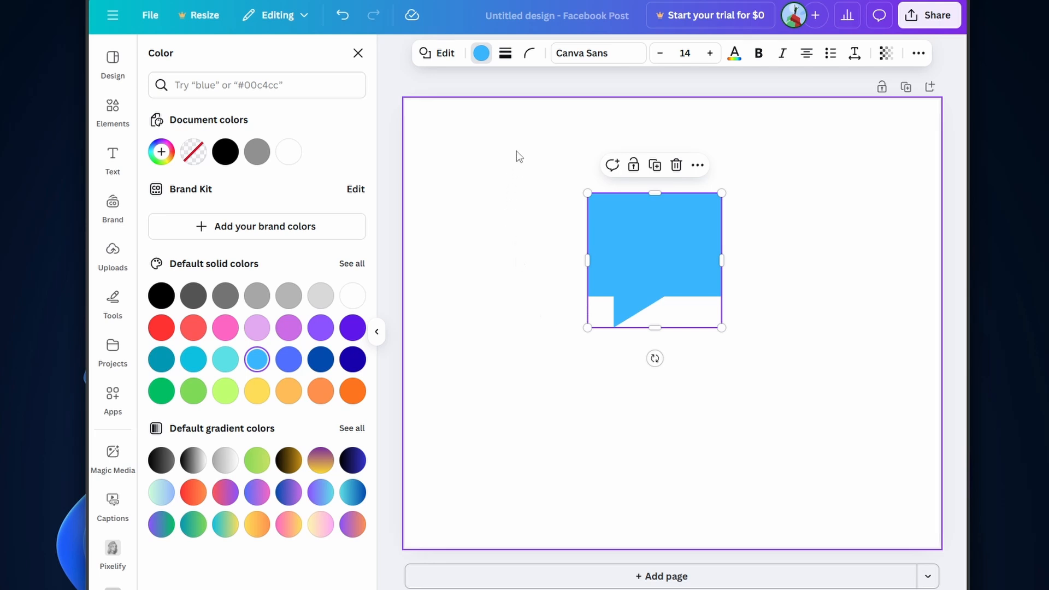
- Add a solid-line stroke around the speech bubble
{"action": "left_click", "coordinate": [506, 55]}
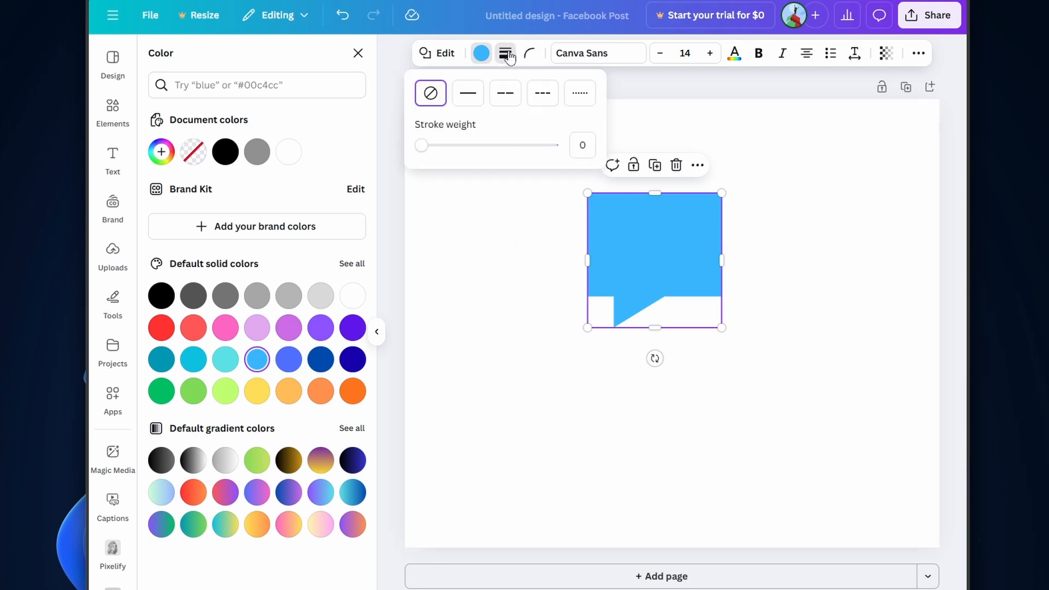
{"action": "left_click", "coordinate": [469, 95]}
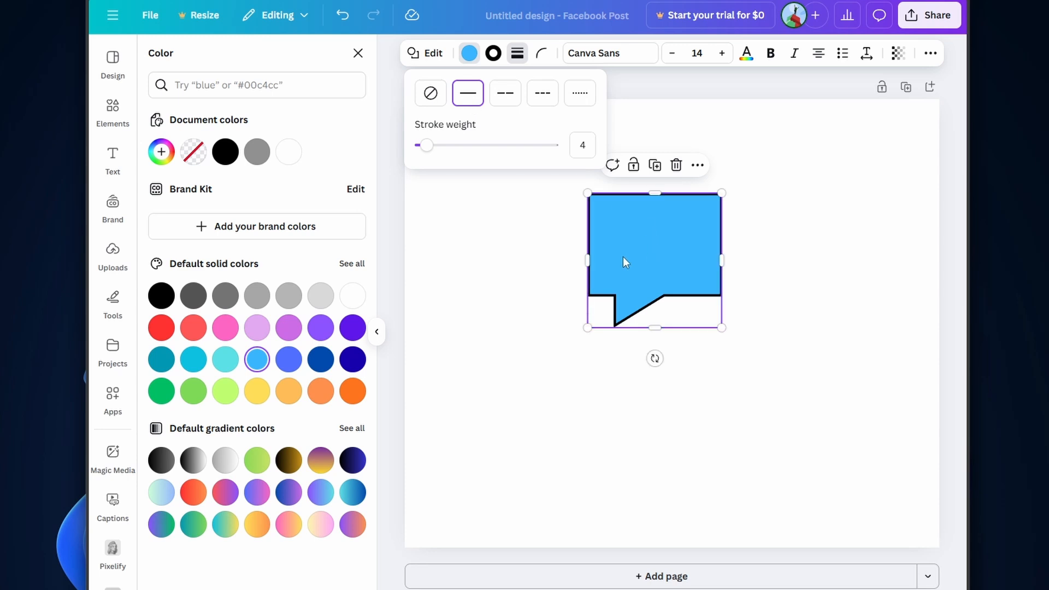
{"action": "left_click", "coordinate": [729, 403]}
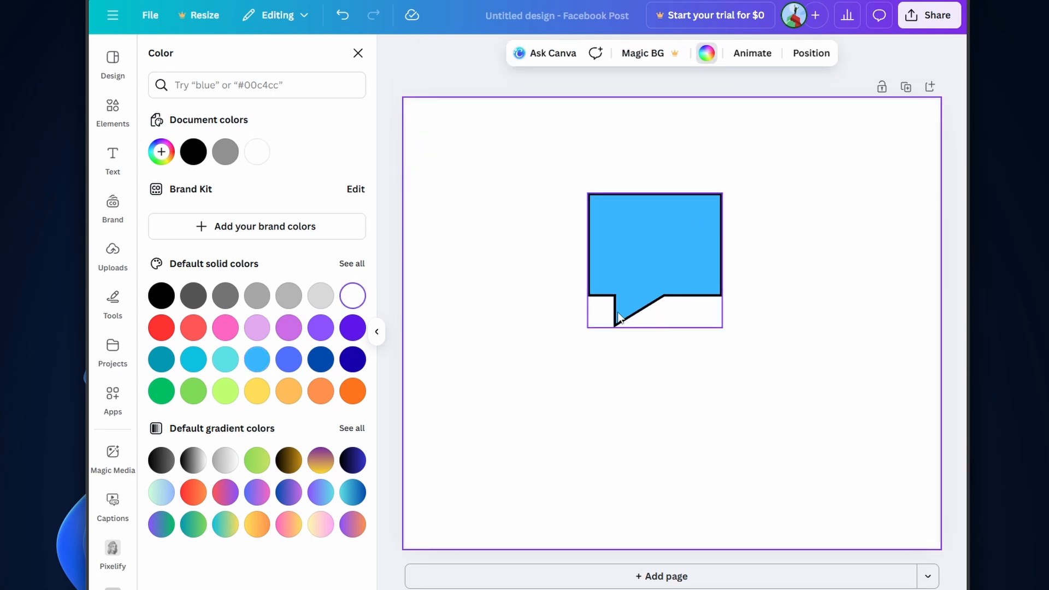
- Set the speech bubble's stroke color to violet from the default solid colors
{"action": "left_click", "coordinate": [625, 234]}
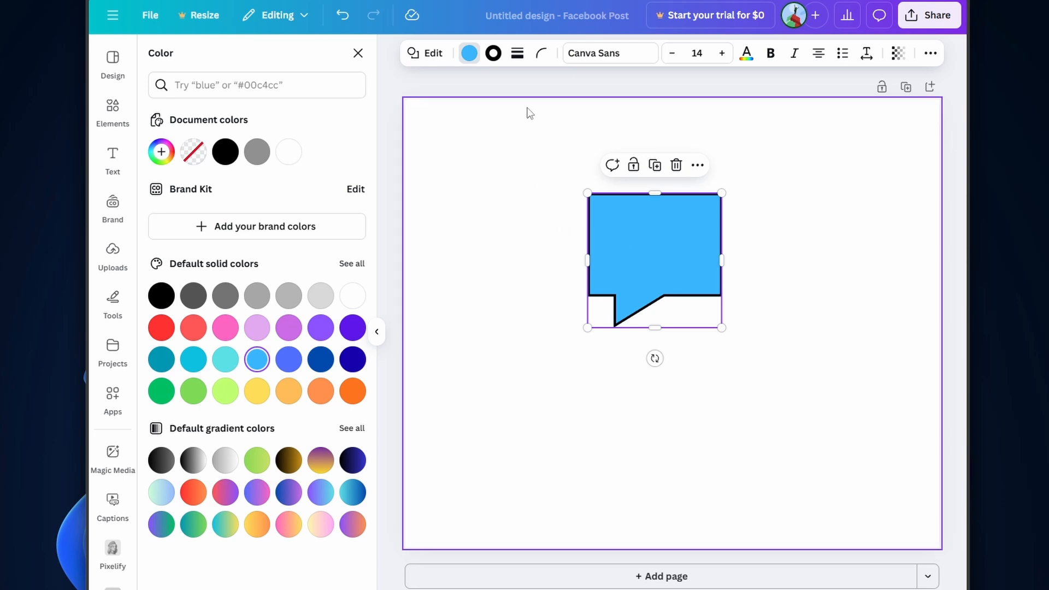
{"action": "left_click", "coordinate": [494, 55]}
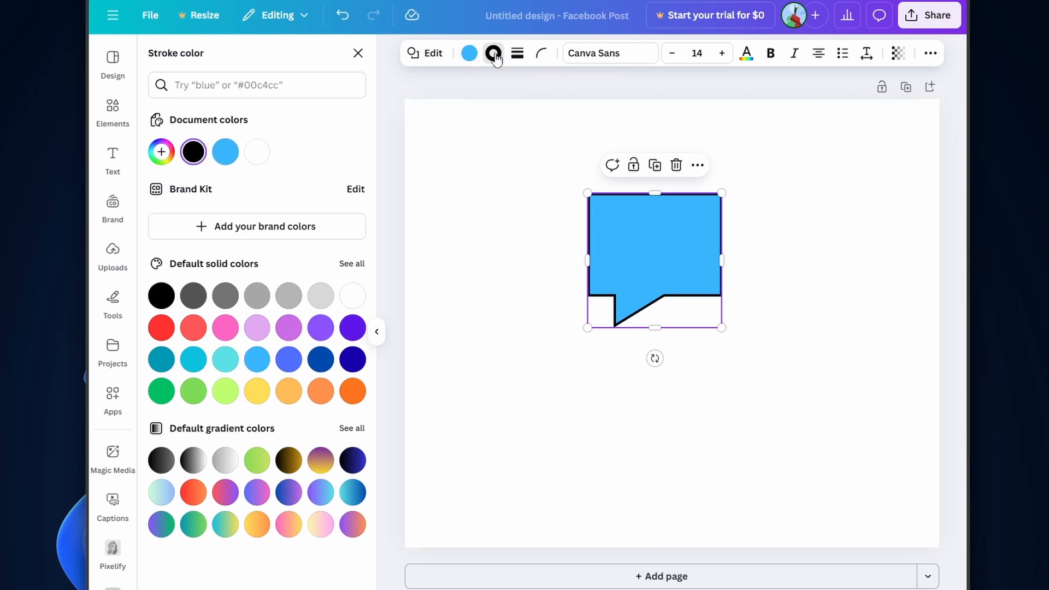
{"action": "left_click", "coordinate": [320, 328]}
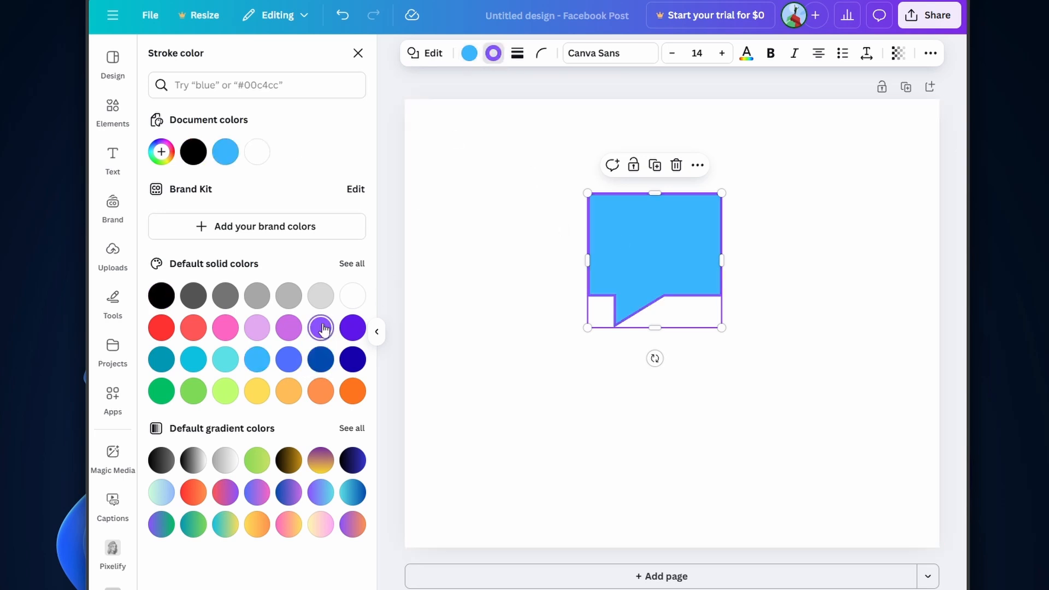
{"action": "left_click", "coordinate": [687, 438]}
- Change the speech bubble's stroke color to dark gray from the default solid colors
{"action": "left_click", "coordinate": [676, 254]}
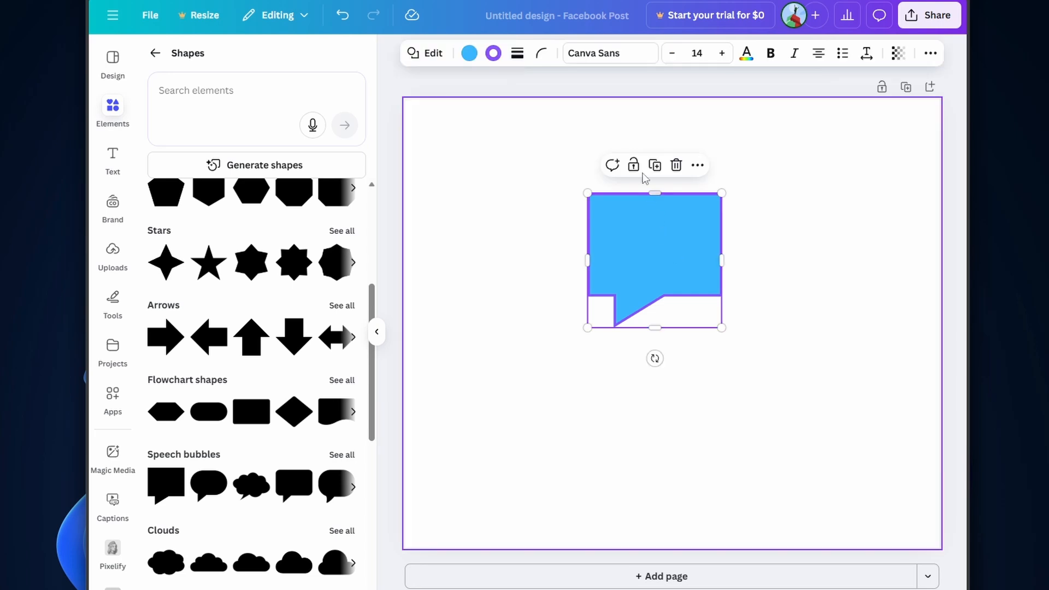
{"action": "left_click", "coordinate": [493, 53]}
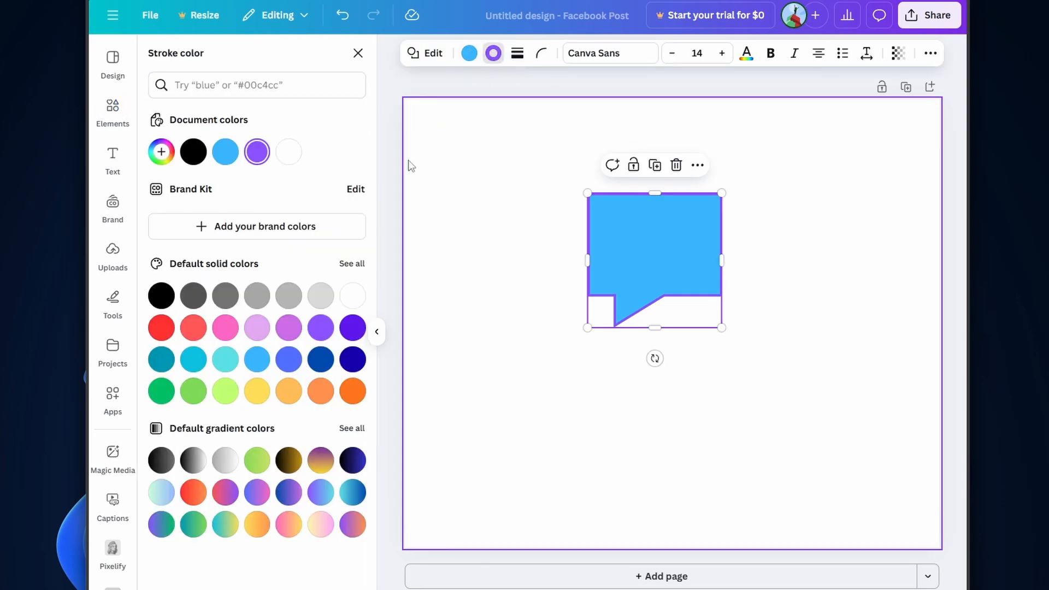
{"action": "left_click", "coordinate": [190, 296]}
{"action": "left_click", "coordinate": [786, 427]}
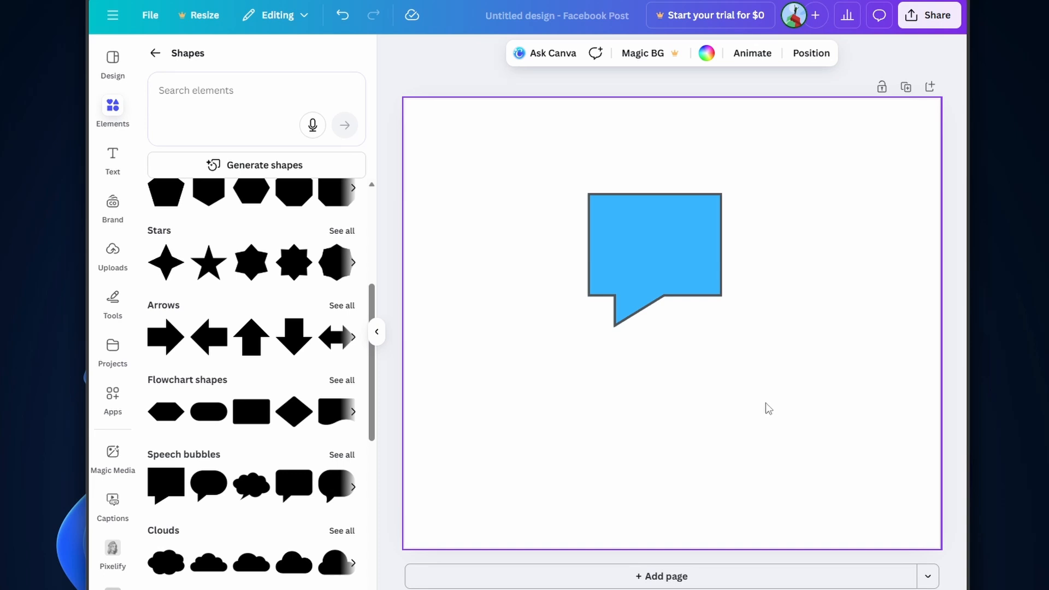
- Try a stroke weight of 51 on the speech bubble's outline and settle on a weight of 10
{"action": "left_click", "coordinate": [674, 244]}
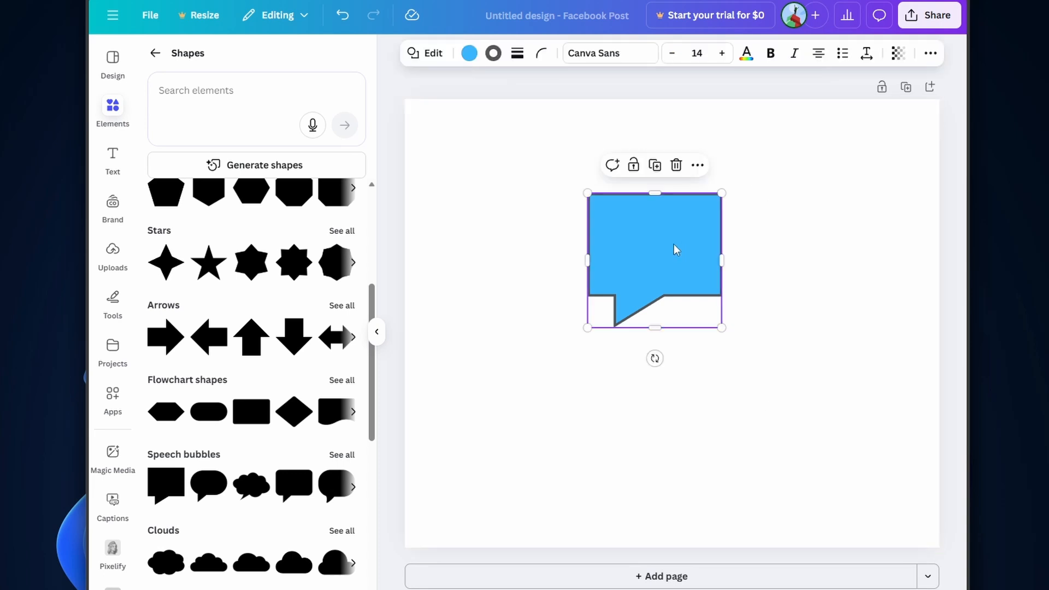
{"action": "left_click", "coordinate": [516, 55]}
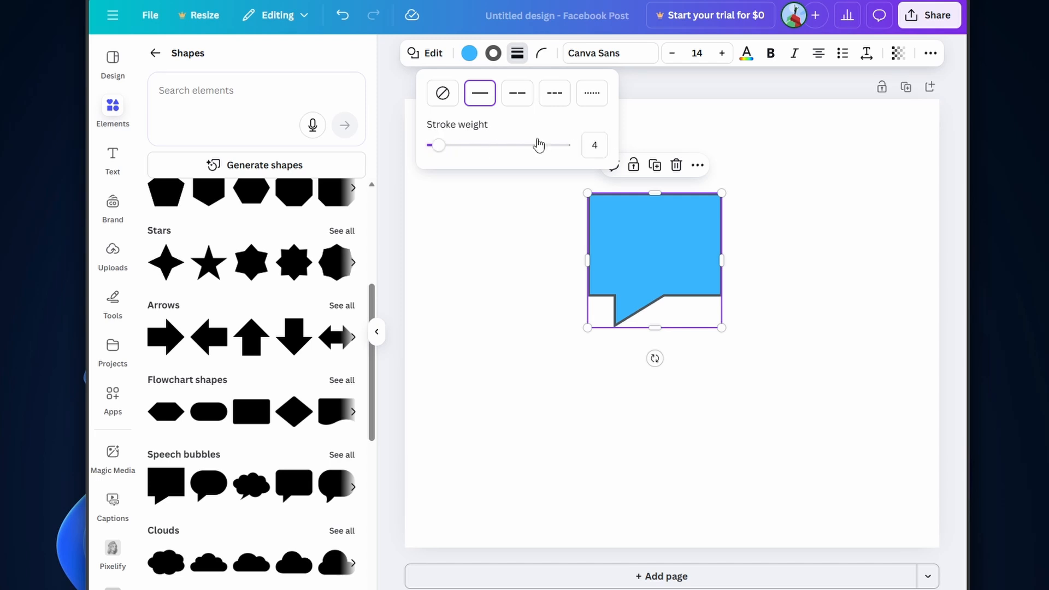
{"action": "left_click_drag", "start_coordinate": [438, 145], "coordinate": [501, 147]}
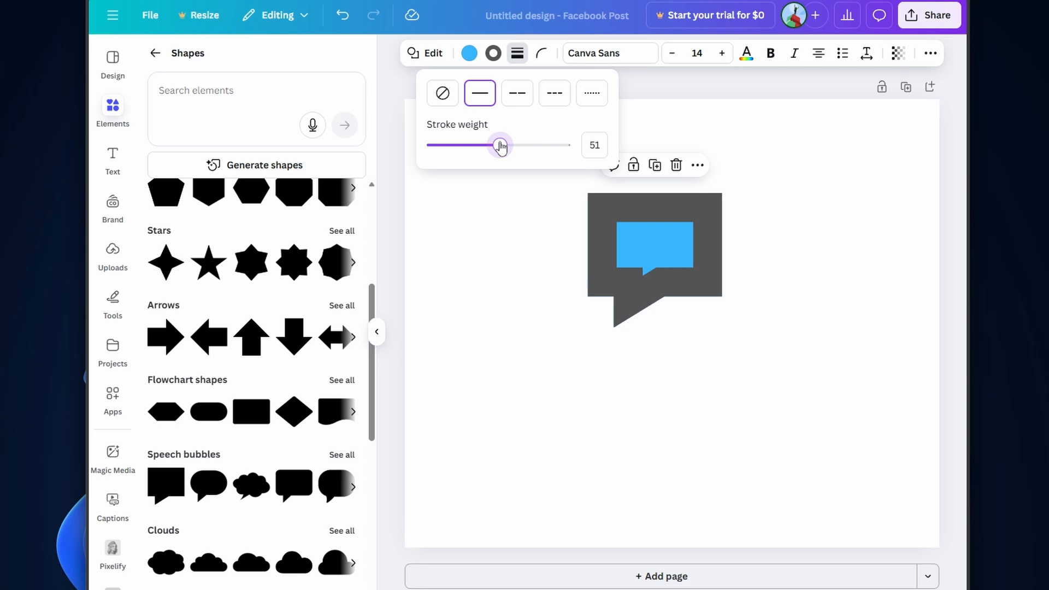
{"action": "left_click_drag", "start_coordinate": [501, 147], "coordinate": [446, 147]}
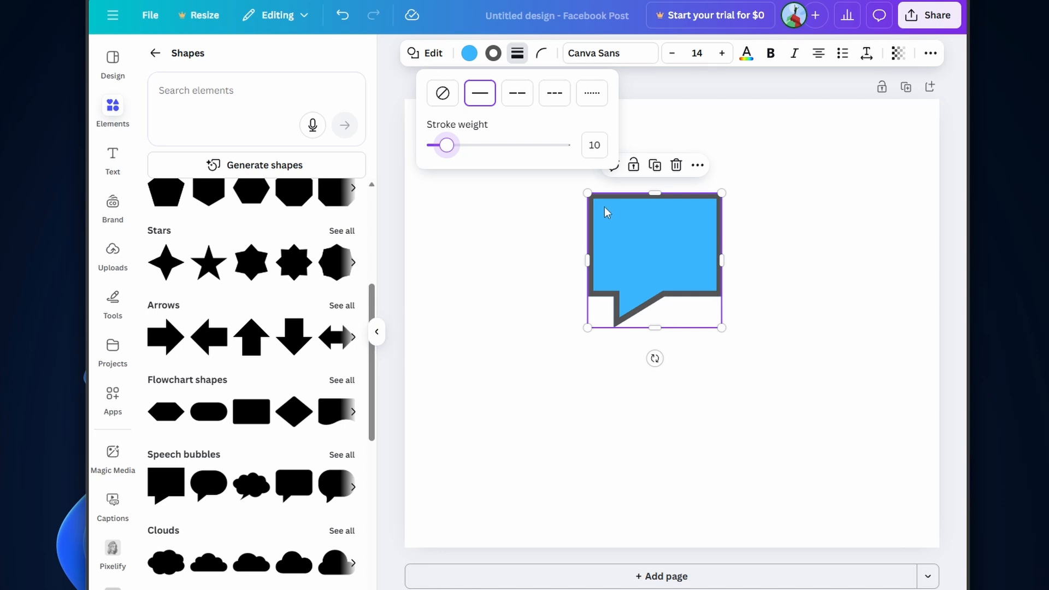
{"action": "left_click", "coordinate": [539, 232]}
{"action": "left_click", "coordinate": [692, 230]}
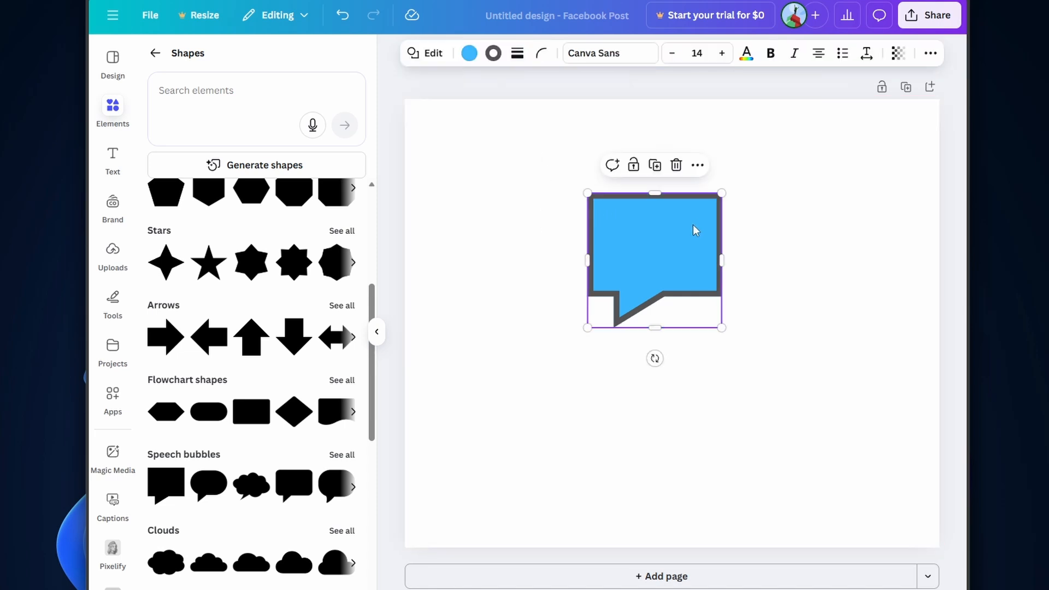
- Round the speech bubble's corners with a corner rounding of 14
{"action": "left_click", "coordinate": [540, 55]}
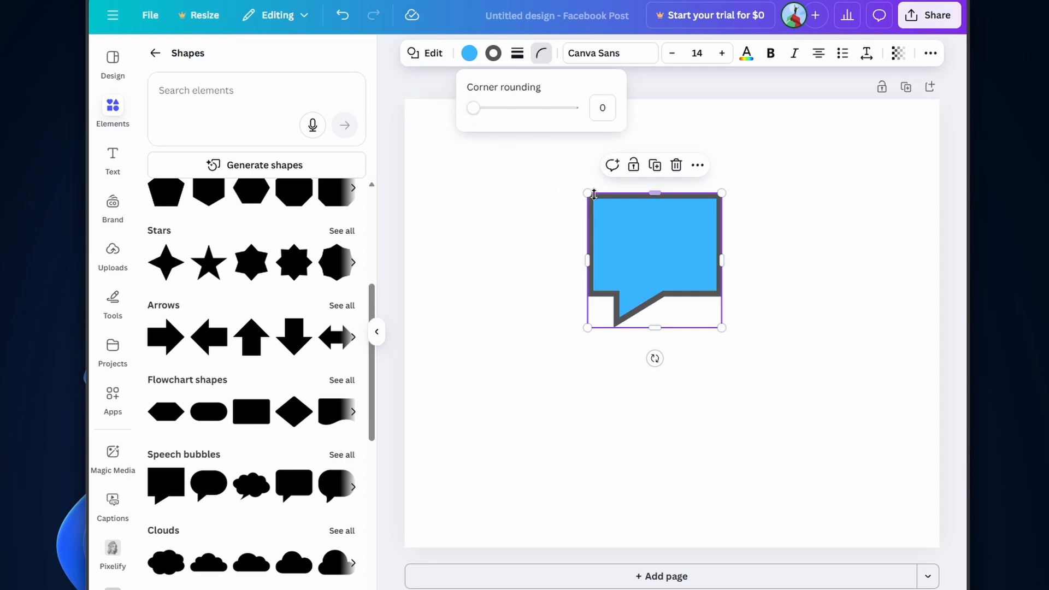
{"action": "left_click_drag", "start_coordinate": [487, 116], "coordinate": [450, 116]}
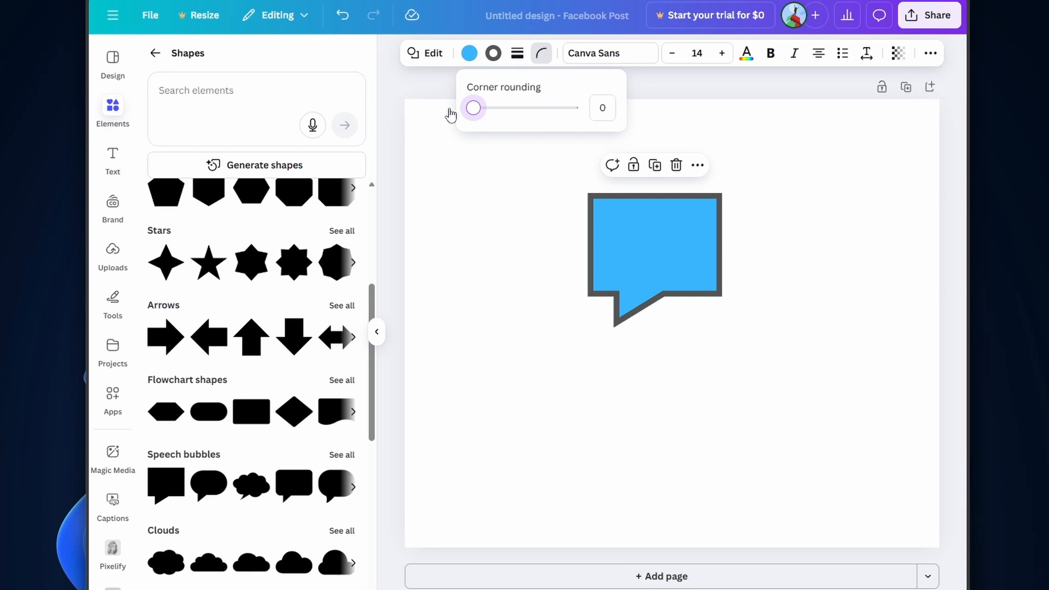
{"action": "left_click_drag", "start_coordinate": [450, 115], "coordinate": [486, 113]}
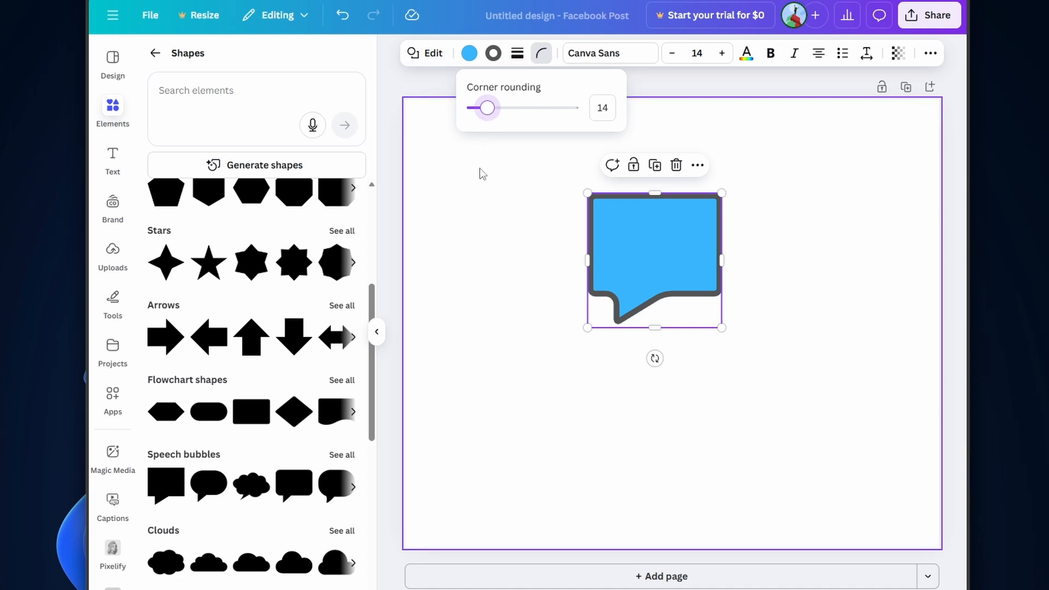
{"action": "left_click", "coordinate": [774, 242]}
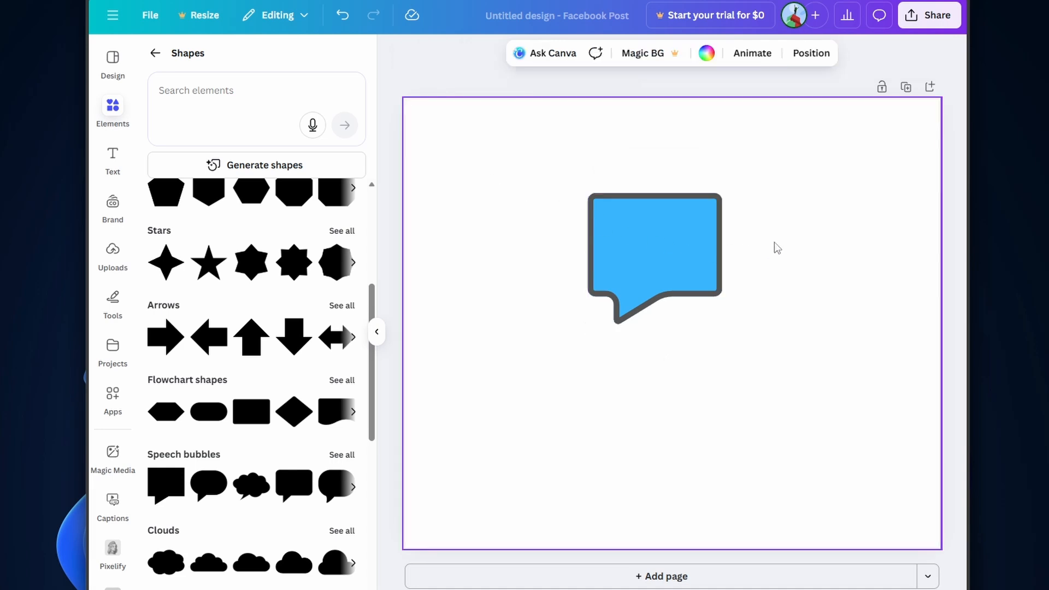
- Try the speech bubble's transparency setting, leaving it at 100, and look at its additional options
{"action": "left_click", "coordinate": [699, 248]}
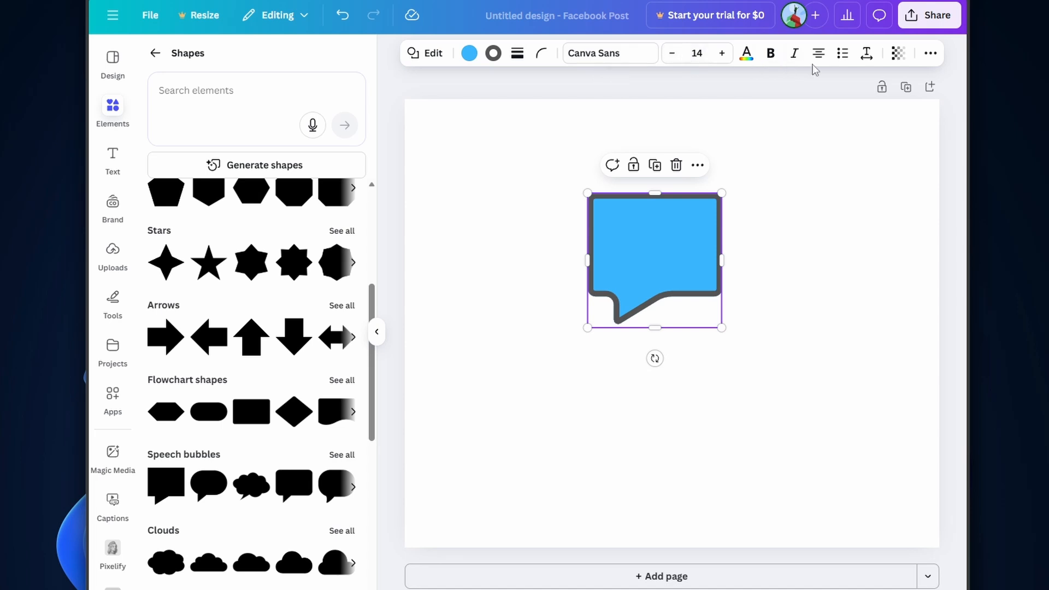
{"action": "left_click", "coordinate": [896, 55]}
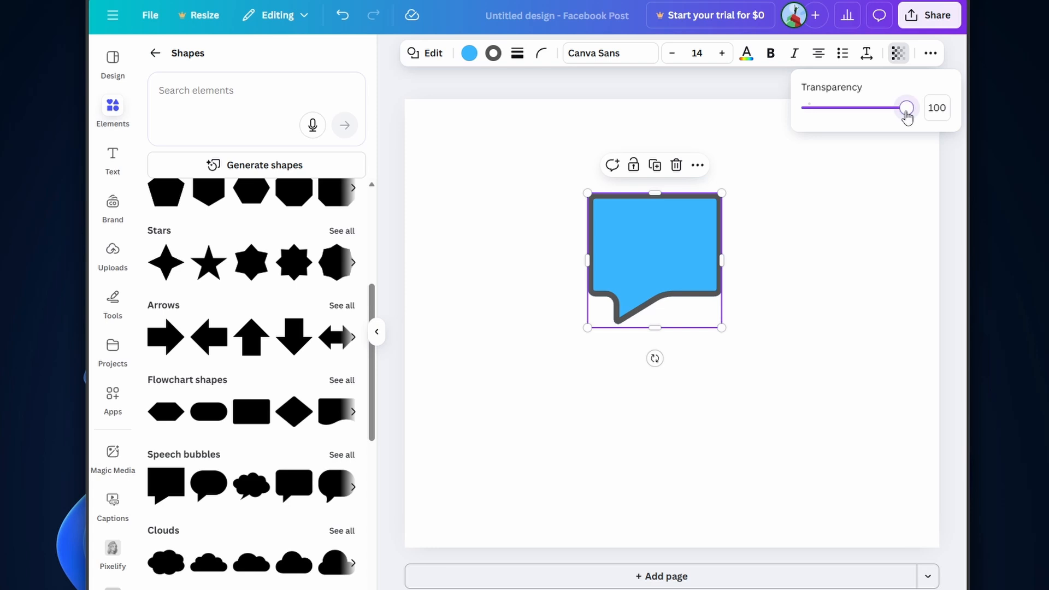
{"action": "mouse_move", "coordinate": [906, 113]}
{"action": "left_mouse_down"}
{"action": "mouse_move", "coordinate": [808, 116]}
{"action": "mouse_move", "coordinate": [913, 112]}
{"action": "left_mouse_up"}
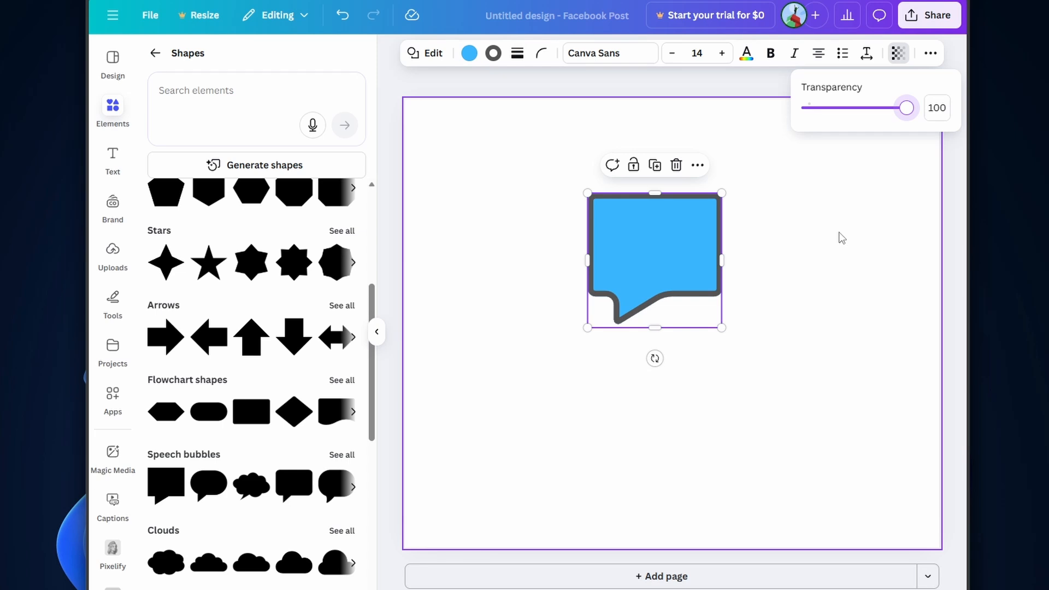
{"action": "left_click", "coordinate": [930, 53]}
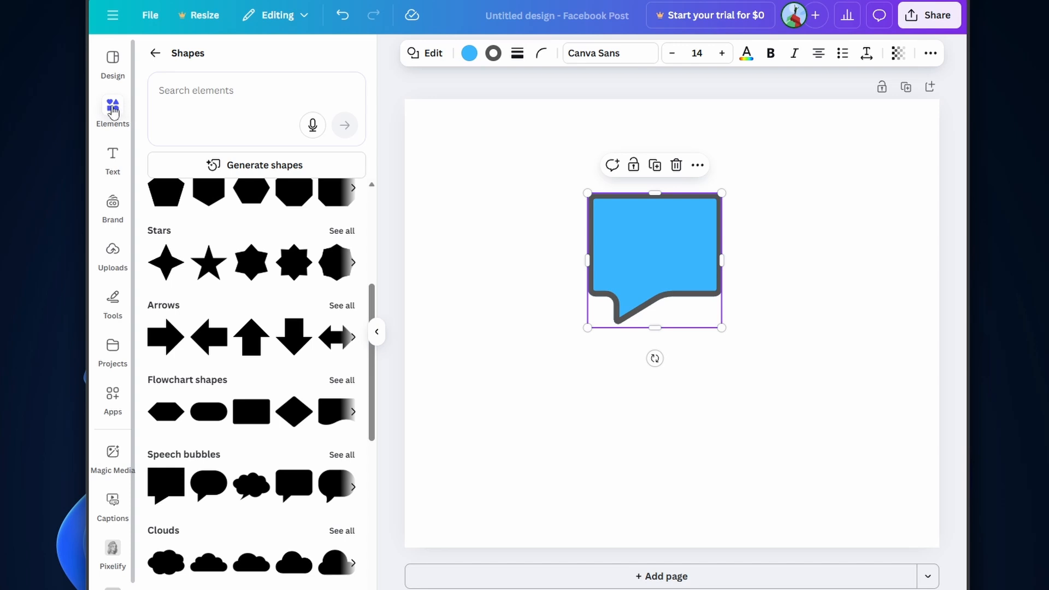
- Add a text box to the page reading "Hello there!"
{"action": "left_click", "coordinate": [112, 159]}
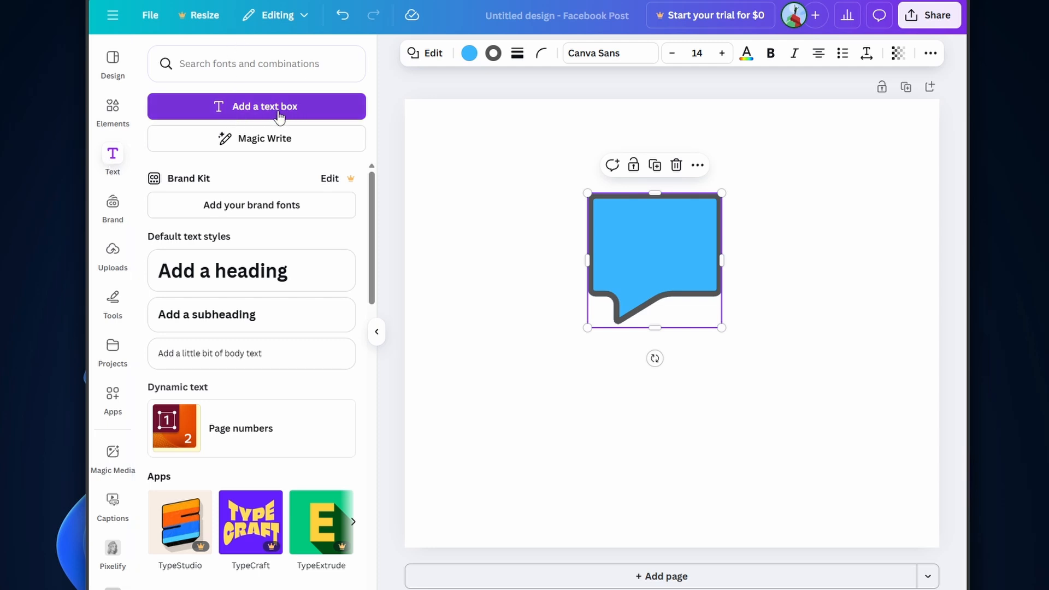
{"action": "left_click", "coordinate": [245, 108]}
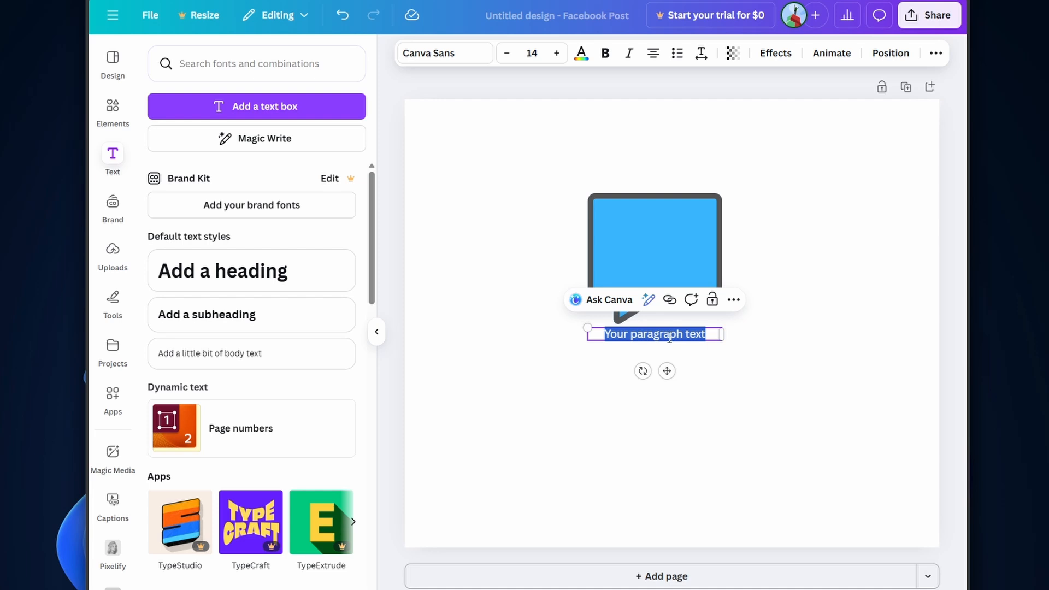
{"action": "type", "text": "Hell"}
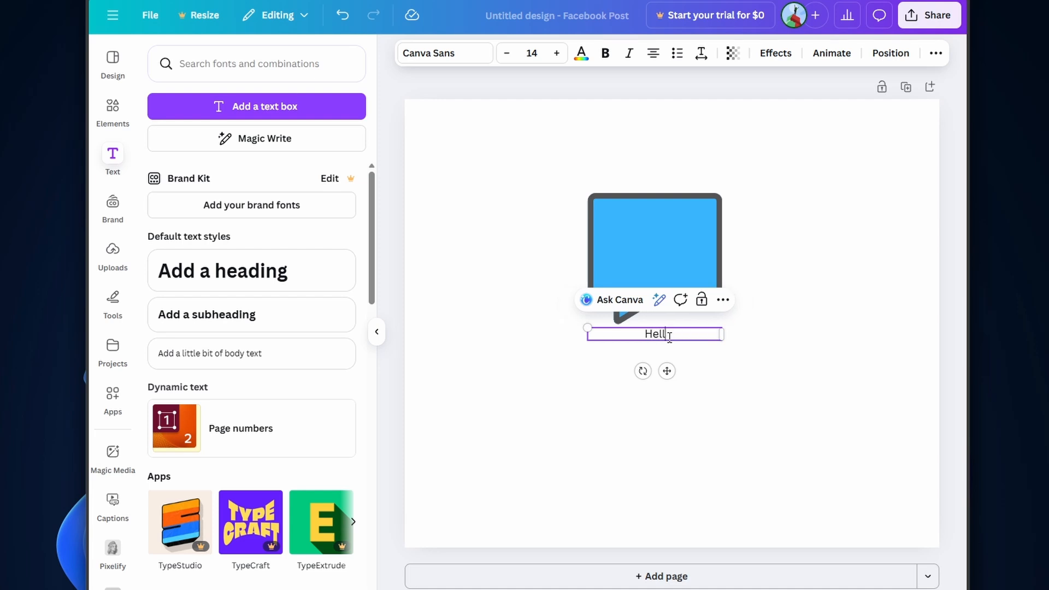
{"action": "type", "text": "o there!"}
- Increase the font size of the whole "Hello there!" text to 23
{"action": "left_click_drag", "start_coordinate": [696, 335], "coordinate": [604, 340]}
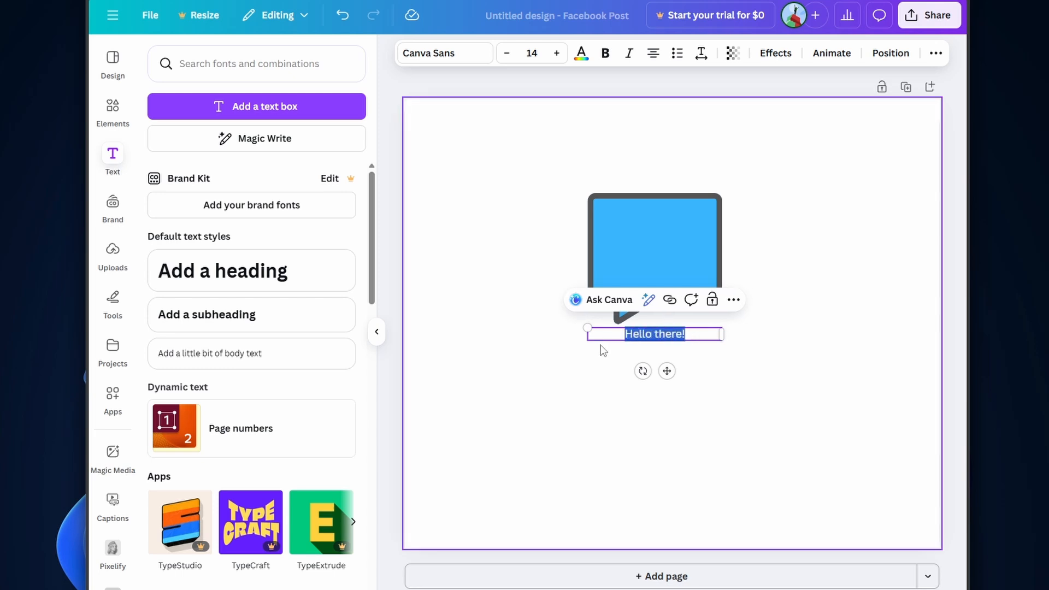
{"action": "left_click", "coordinate": [557, 53]}
{"action": "left_click", "coordinate": [557, 53]}
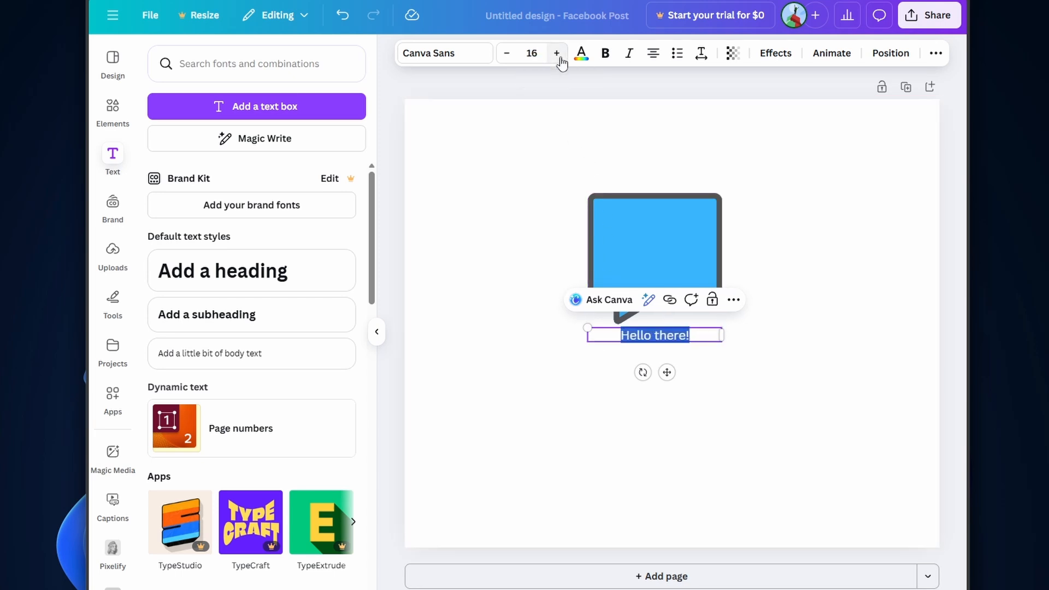
{"action": "left_click", "coordinate": [556, 53]}
{"action": "left_click", "coordinate": [557, 53]}
{"action": "left_click", "coordinate": [557, 53]}
{"action": "left_click", "coordinate": [557, 53]}
{"action": "left_click", "coordinate": [557, 53]}
{"action": "left_click", "coordinate": [556, 53]}
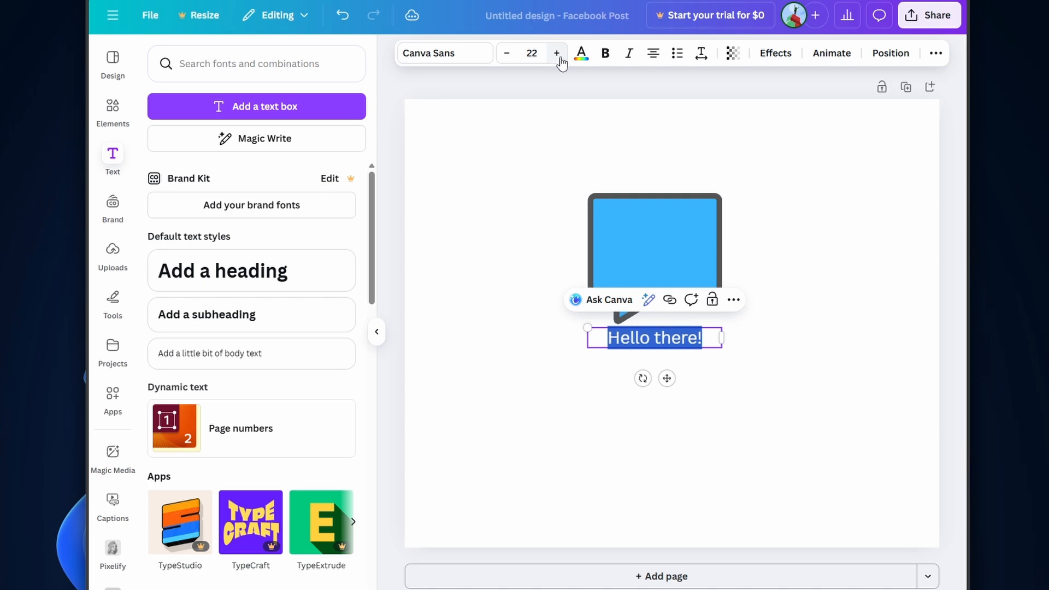
{"action": "left_click", "coordinate": [556, 53]}
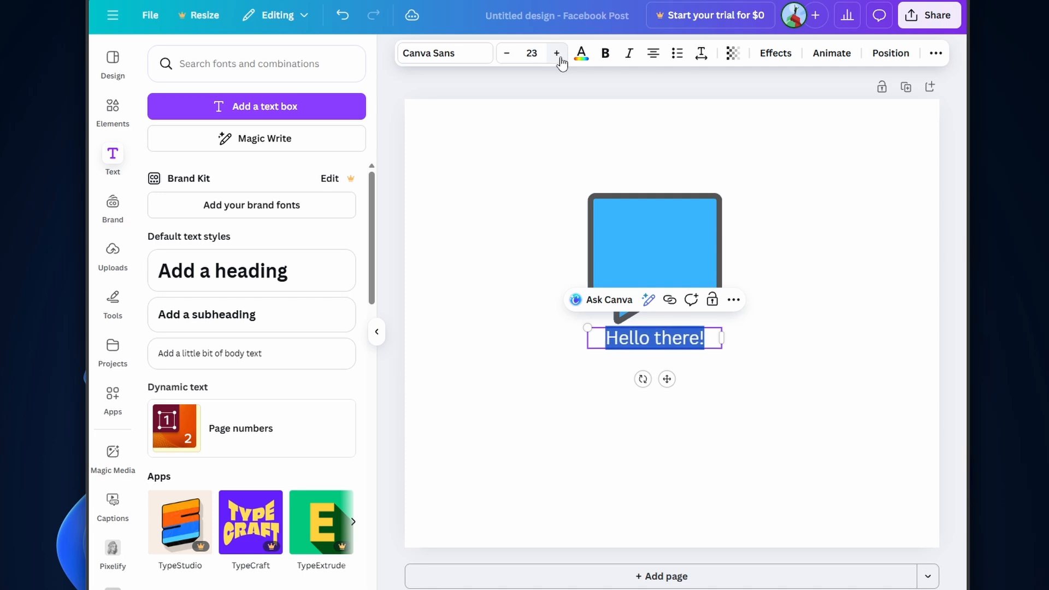
- Change the "Hello there!" text to the Lora font and make it bold and italic
{"action": "left_click", "coordinate": [439, 54]}
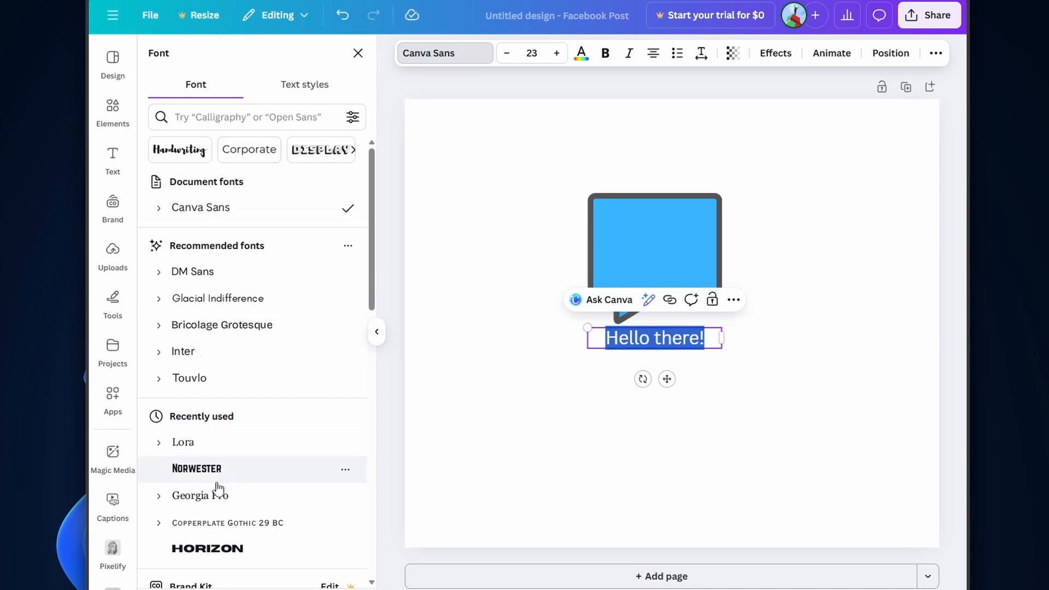
{"action": "left_click", "coordinate": [184, 447]}
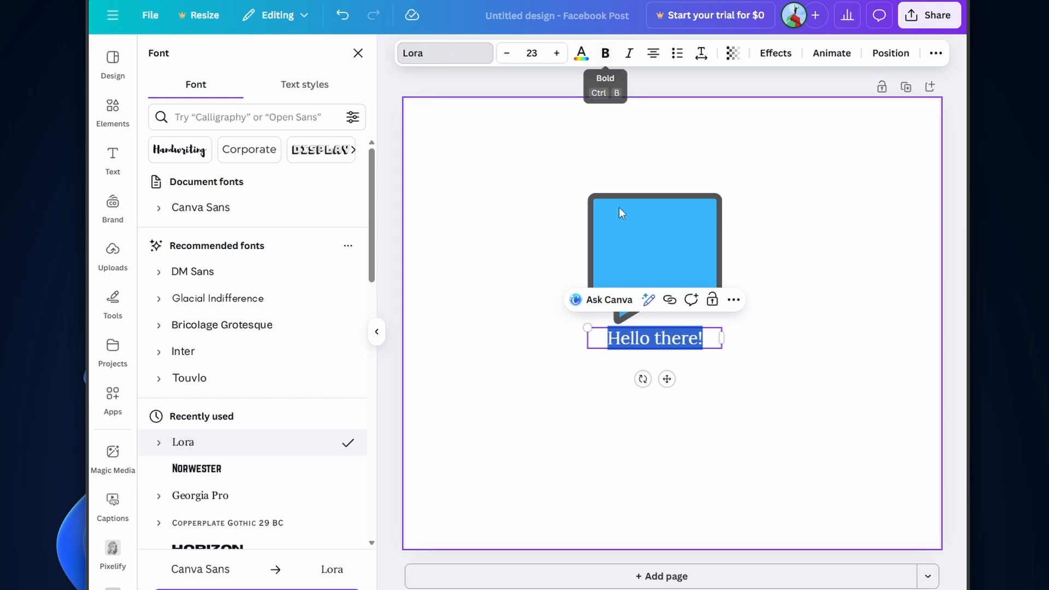
{"action": "left_click", "coordinate": [609, 54]}
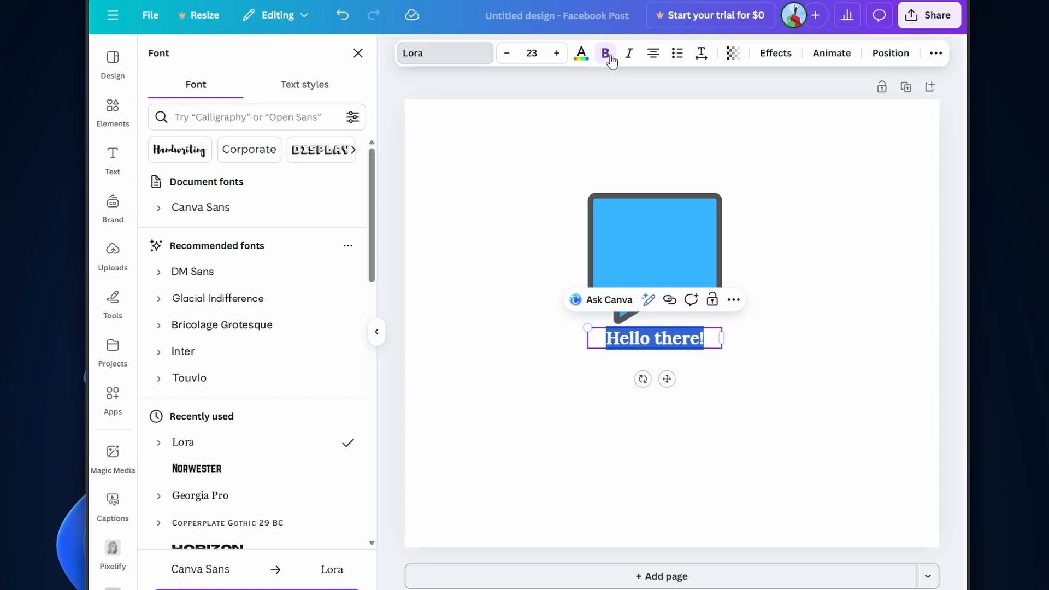
{"action": "left_click", "coordinate": [629, 54]}
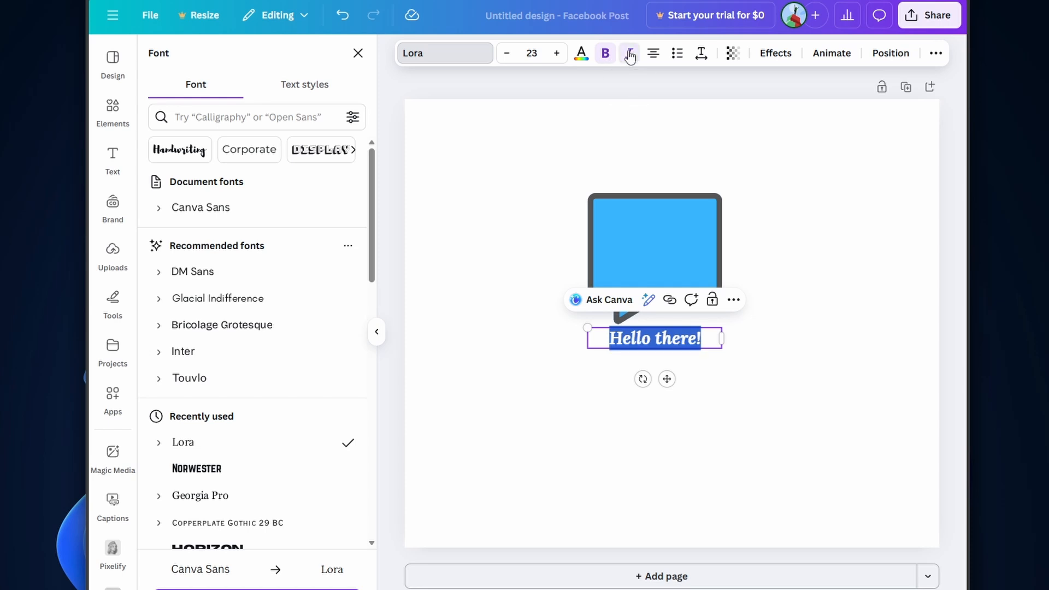
- Try left and right alignment on the "Hello there!" text and return it to center alignment
{"action": "left_click", "coordinate": [653, 52]}
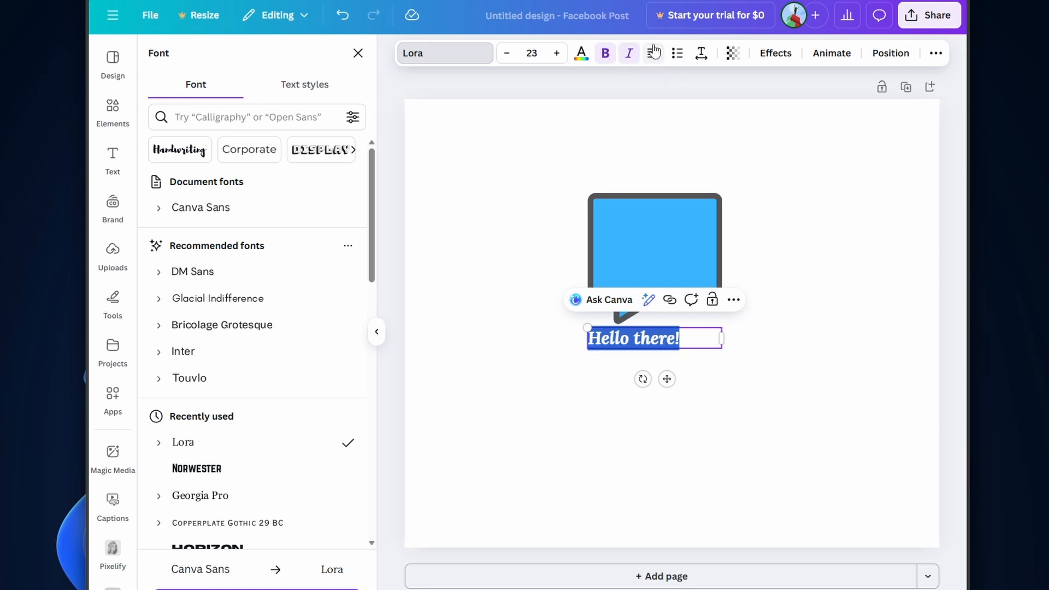
{"action": "left_click", "coordinate": [654, 53]}
{"action": "left_click", "coordinate": [653, 54]}
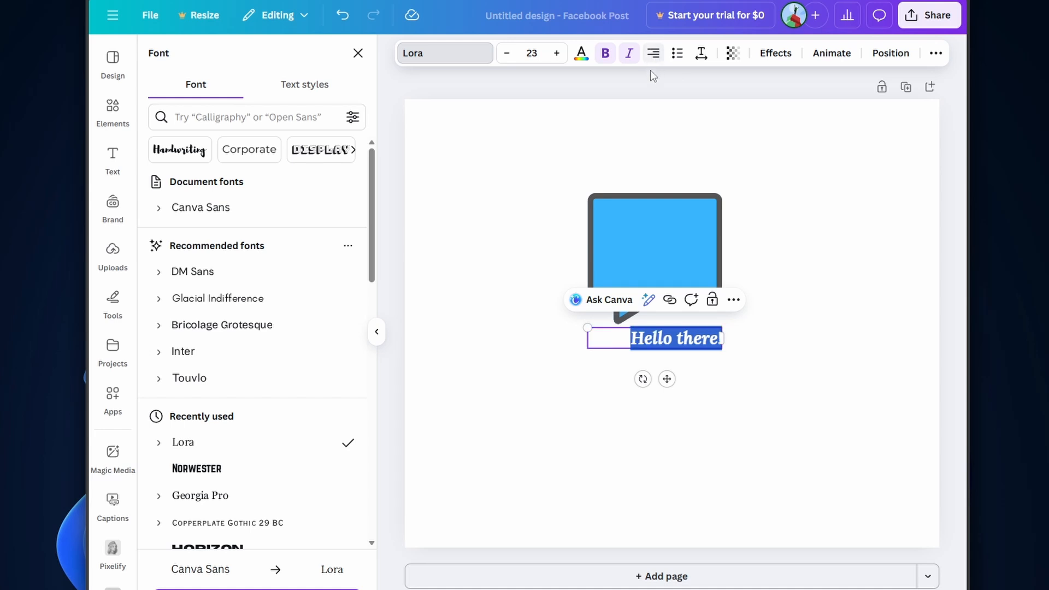
{"action": "left_click", "coordinate": [654, 59]}
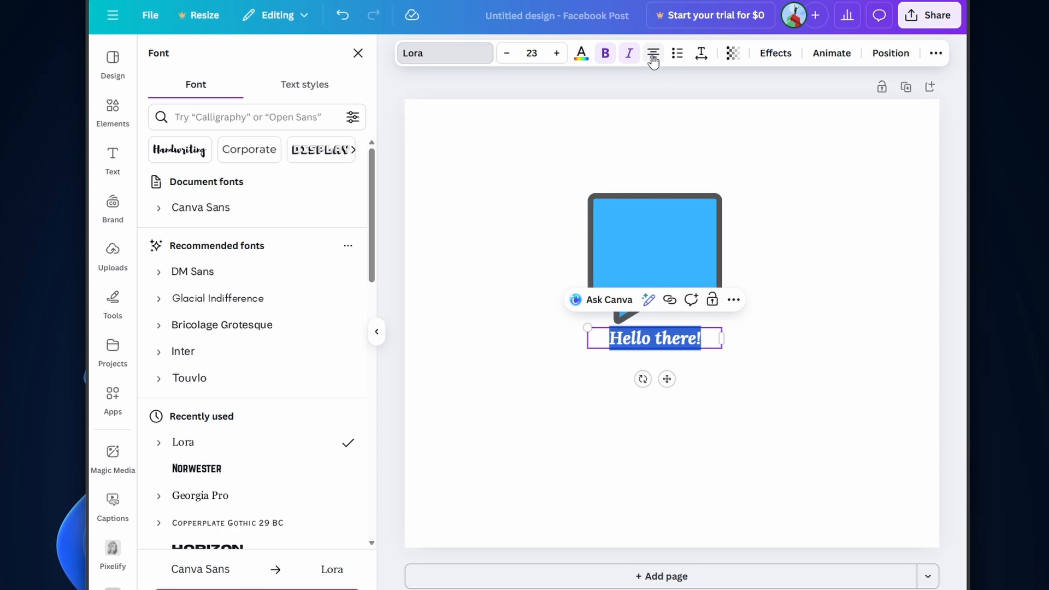
{"action": "left_click", "coordinate": [780, 271]}
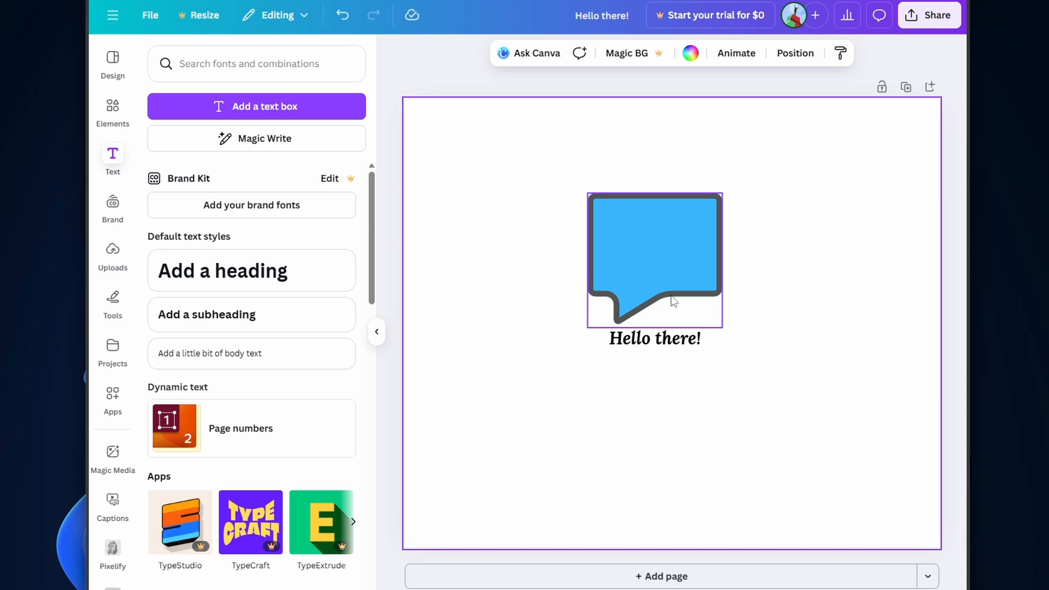
- Move the "Hello there!" text box into the speech bubble, centered horizontally on the shape
{"action": "left_click", "coordinate": [642, 346]}
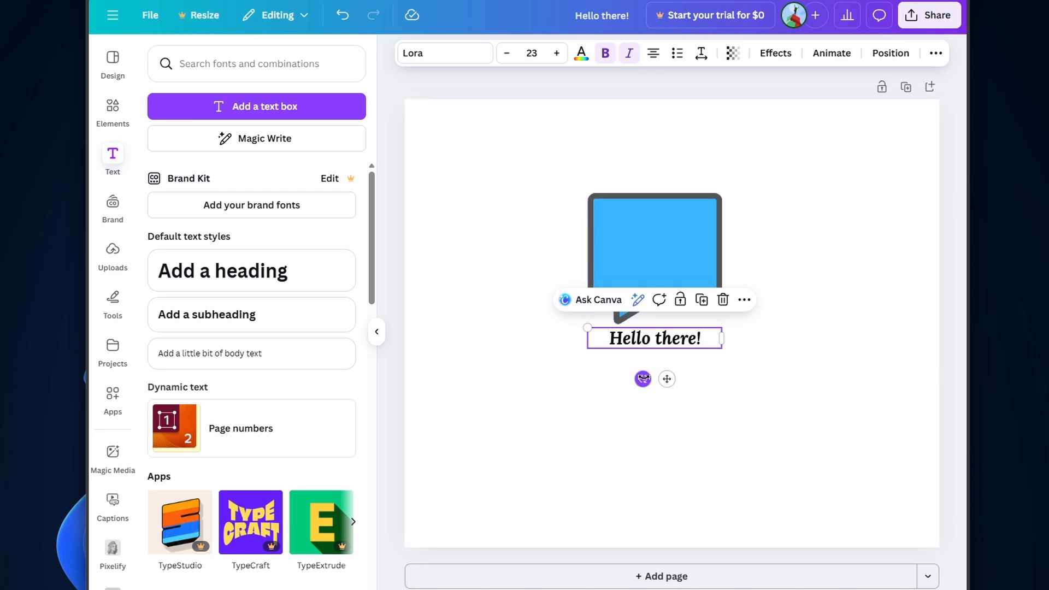
{"action": "mouse_move", "coordinate": [642, 379]}
{"action": "left_mouse_down"}
{"action": "mouse_move", "coordinate": [636, 358]}
{"action": "mouse_move", "coordinate": [643, 370]}
{"action": "left_mouse_up"}
{"action": "left_click_drag", "start_coordinate": [666, 379], "coordinate": [674, 278]}
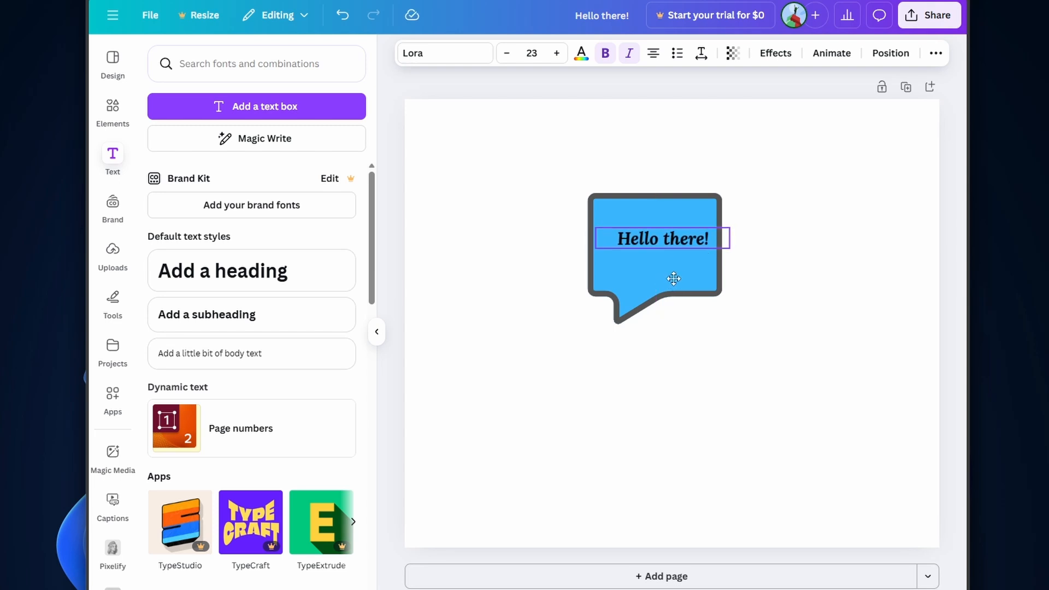
{"action": "mouse_move", "coordinate": [673, 279]}
{"action": "left_mouse_down"}
{"action": "mouse_move", "coordinate": [668, 298]}
{"action": "mouse_move", "coordinate": [665, 287]}
{"action": "left_mouse_up"}
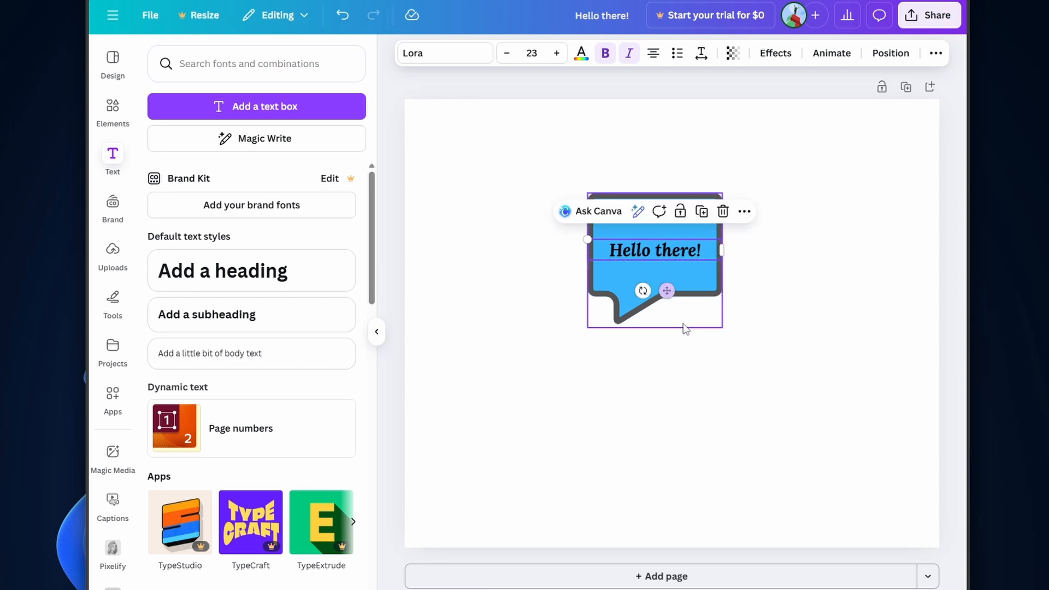
{"action": "left_click", "coordinate": [781, 383]}
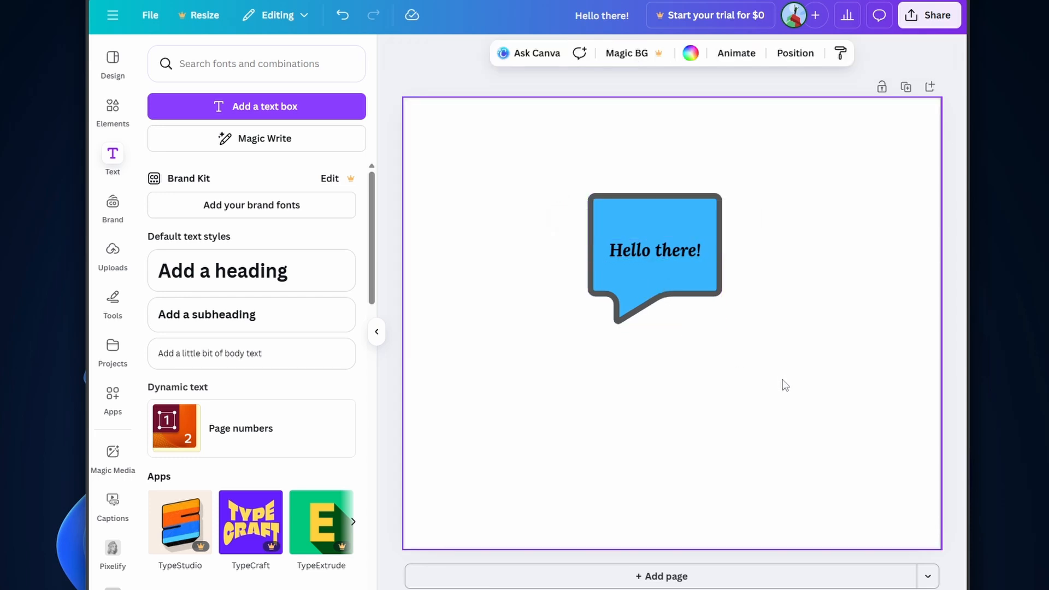
- Shift the "Hello there!" text slightly higher inside the speech bubble, keeping it horizontally centered
{"action": "left_click", "coordinate": [685, 253]}
{"action": "left_click_drag", "start_coordinate": [664, 290], "coordinate": [663, 289]}
{"action": "left_click", "coordinate": [855, 324]}
{"action": "left_click", "coordinate": [692, 270]}
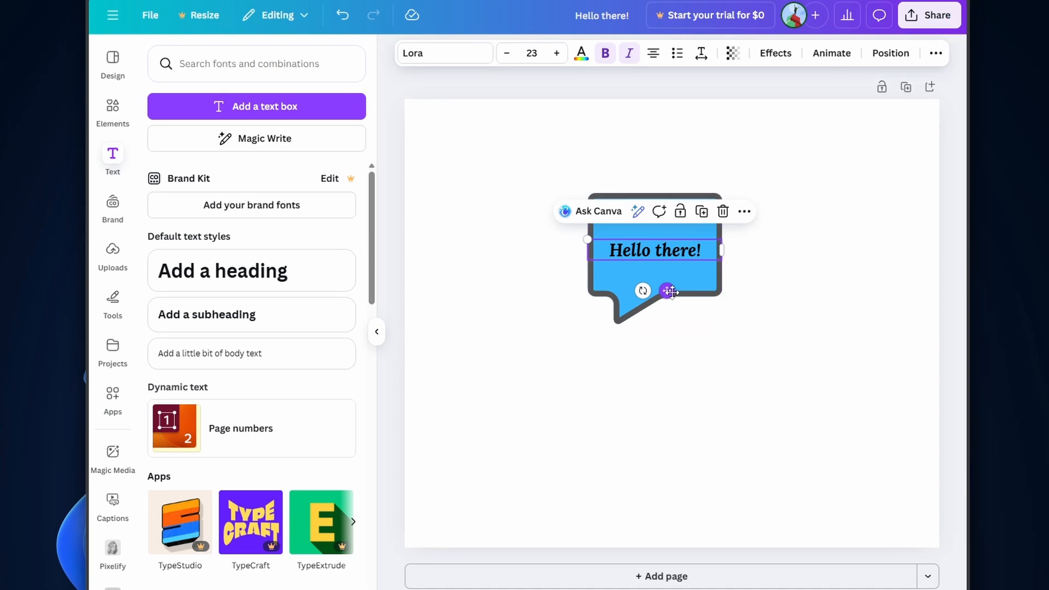
{"action": "left_click_drag", "start_coordinate": [671, 288], "coordinate": [672, 287]}
{"action": "left_click", "coordinate": [844, 355]}
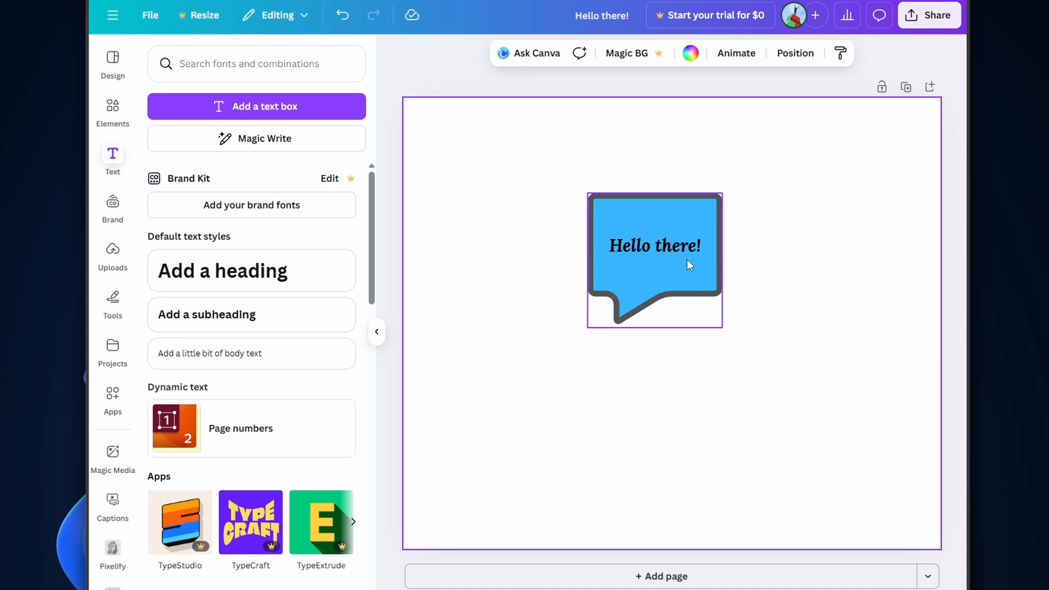
- Set the "Hello there!" text color to white from the default solid colors
{"action": "left_click", "coordinate": [659, 253]}
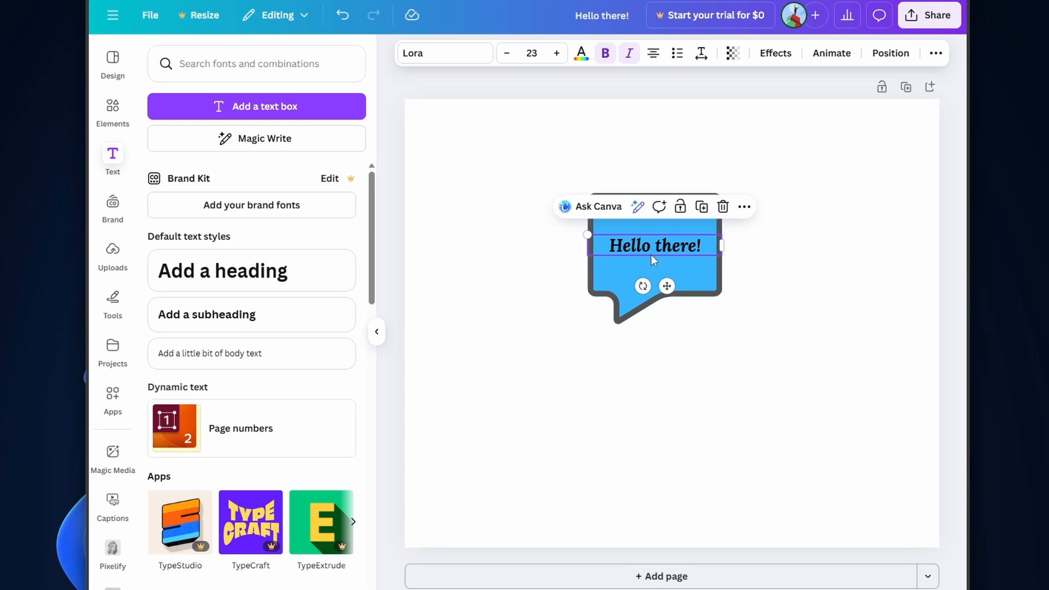
{"action": "left_click", "coordinate": [581, 55]}
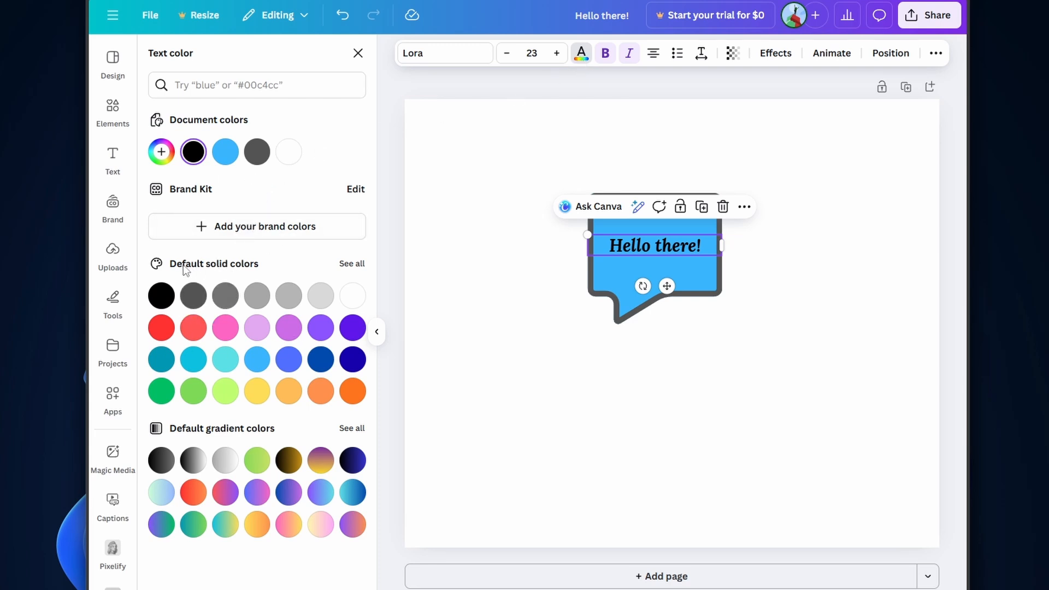
{"action": "left_click", "coordinate": [352, 298]}
{"action": "left_click", "coordinate": [579, 388]}
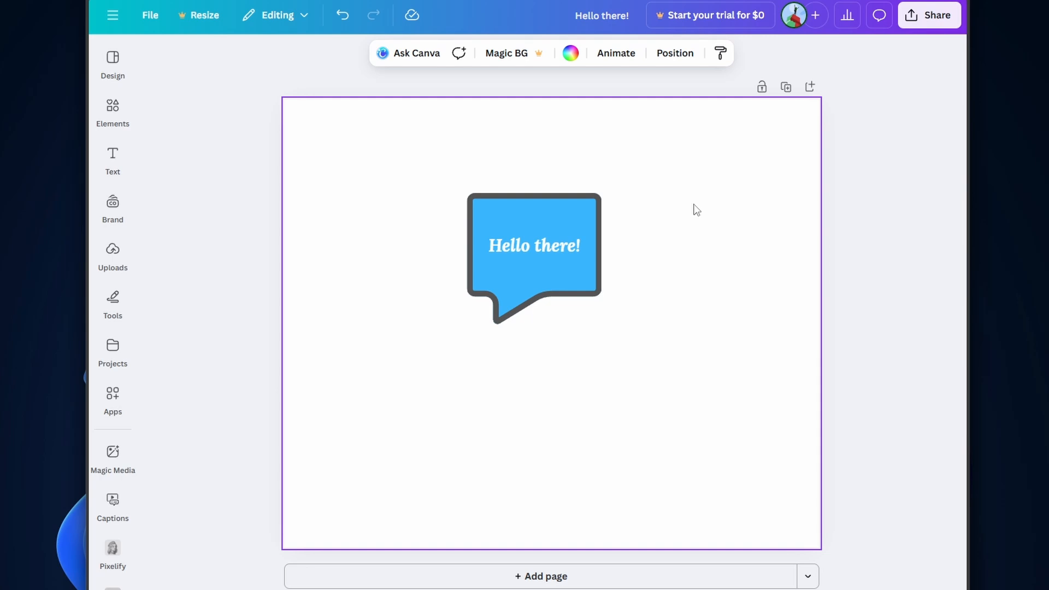
- Place the uploaded Digital Trail Guide logo on the page and move it below the speech bubble's text
{"action": "left_click", "coordinate": [112, 218]}
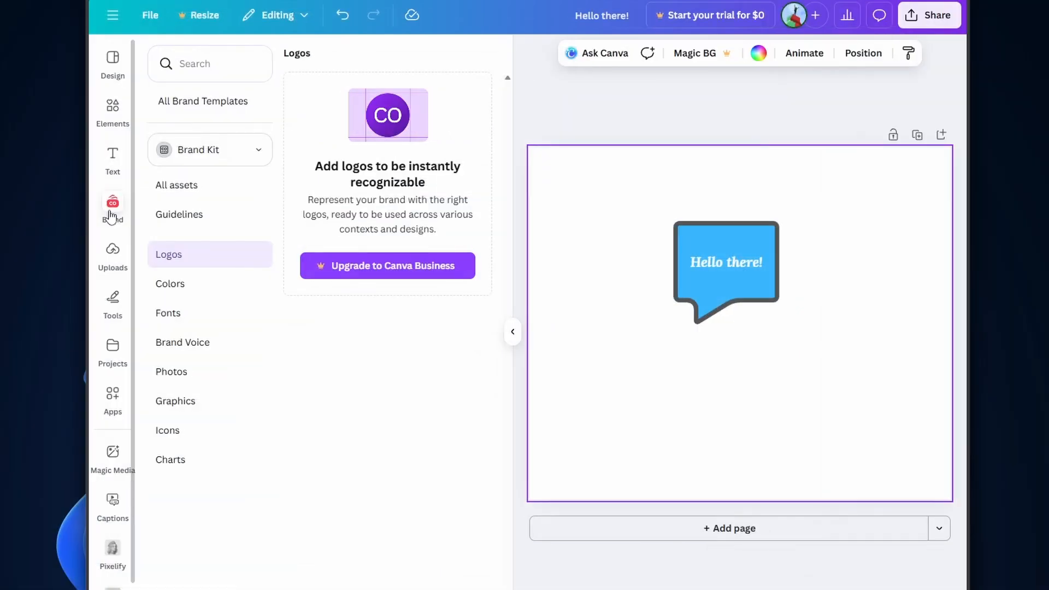
{"action": "left_click", "coordinate": [111, 250]}
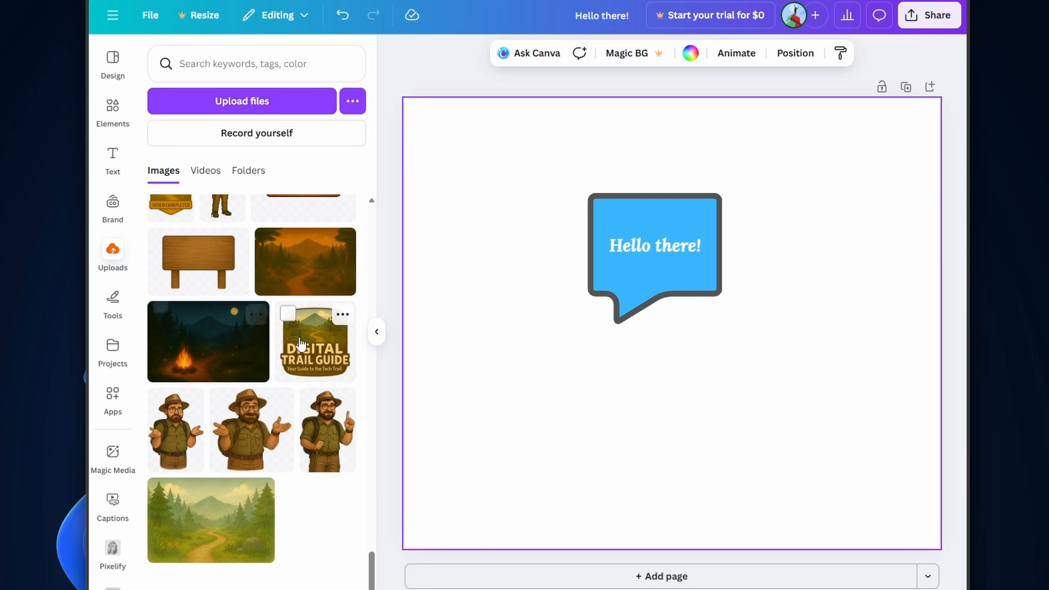
{"action": "left_click_drag", "start_coordinate": [300, 342], "coordinate": [531, 356]}
{"action": "left_click_drag", "start_coordinate": [628, 392], "coordinate": [677, 391]}
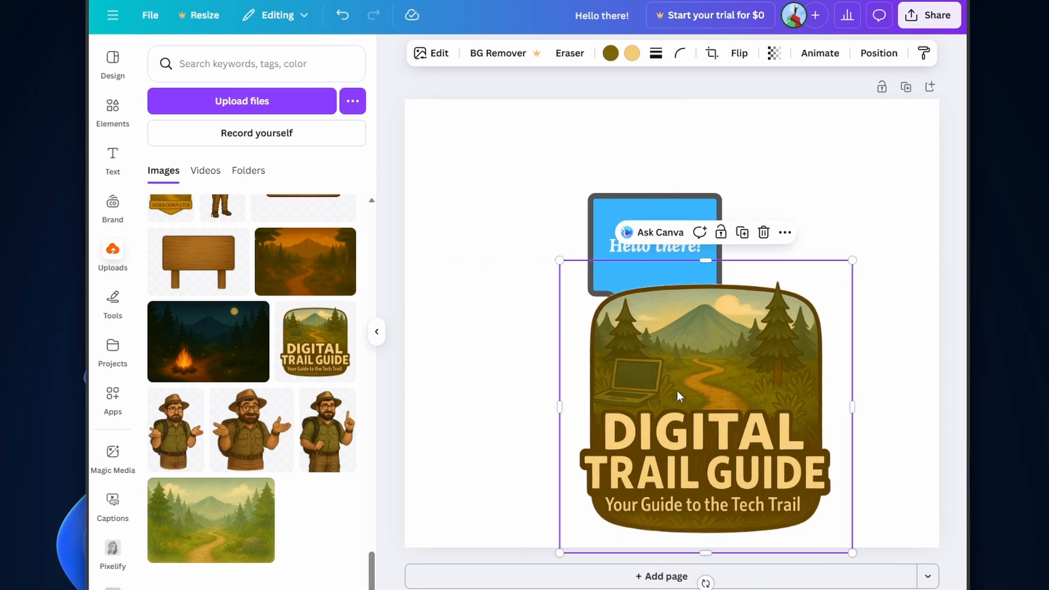
- Delete the Digital Trail Guide logo from the page and nudge the speech bubble slightly upward behind its text
{"action": "key", "text": "Delete"}
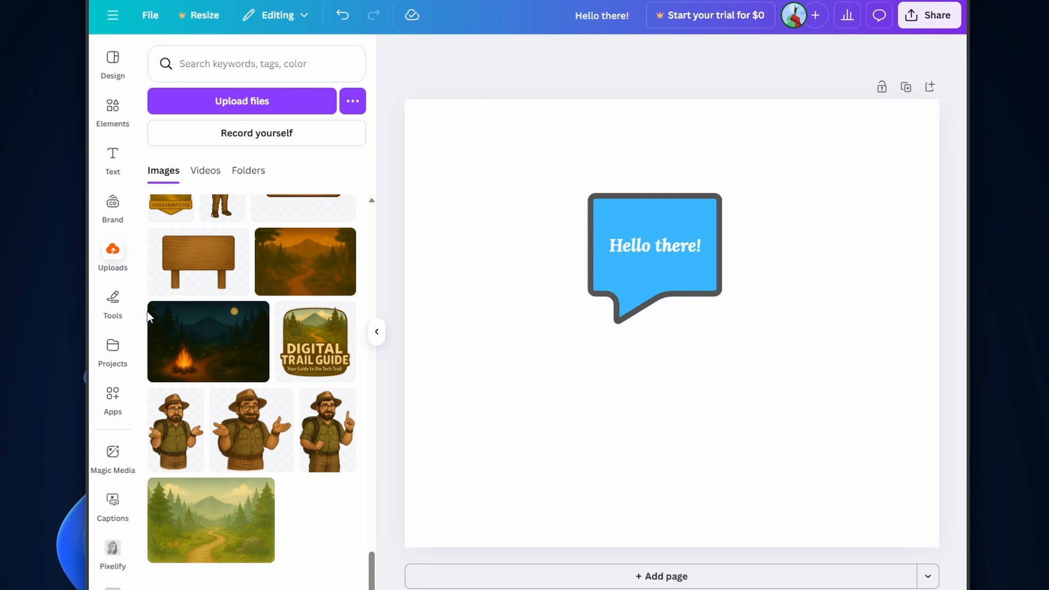
{"action": "left_click", "coordinate": [112, 305]}
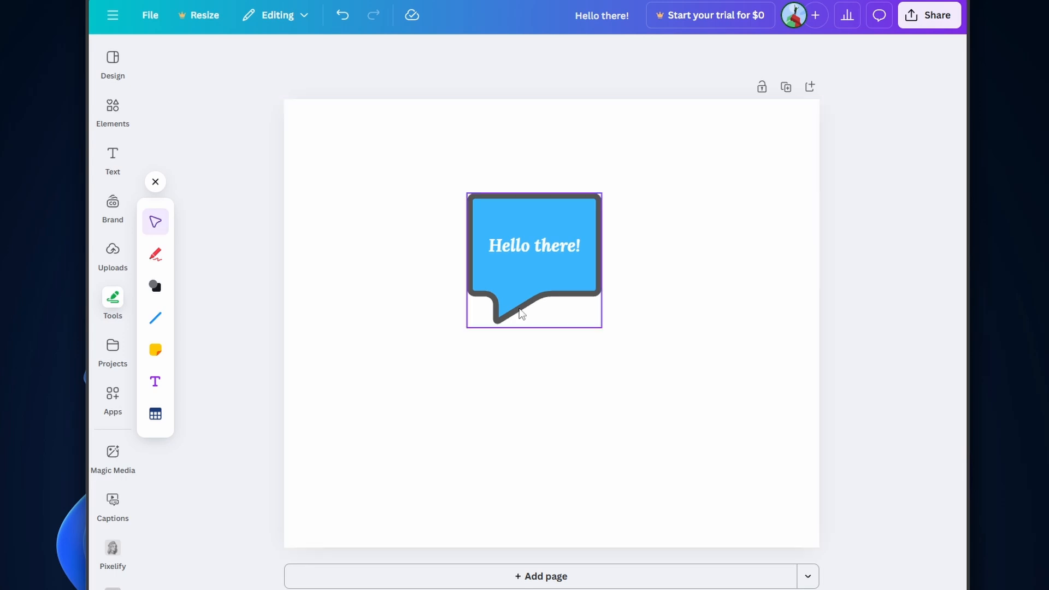
{"action": "left_click_drag", "start_coordinate": [519, 304], "coordinate": [526, 277]}
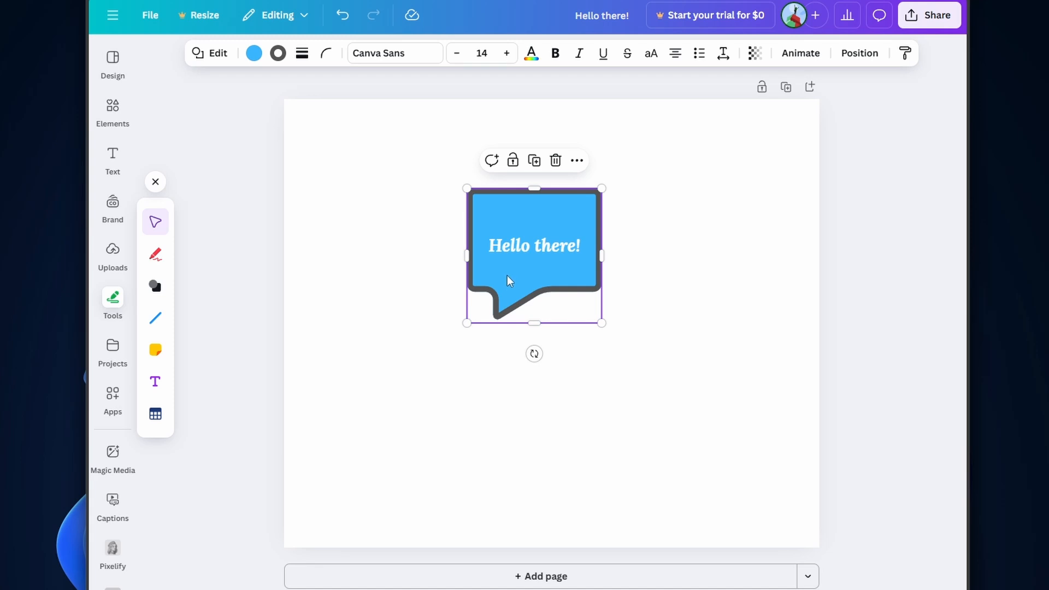
- Try moving the speech bubble alone toward the page's lower right, away from its text, and undo that move
{"action": "left_click_drag", "start_coordinate": [506, 275], "coordinate": [671, 376]}
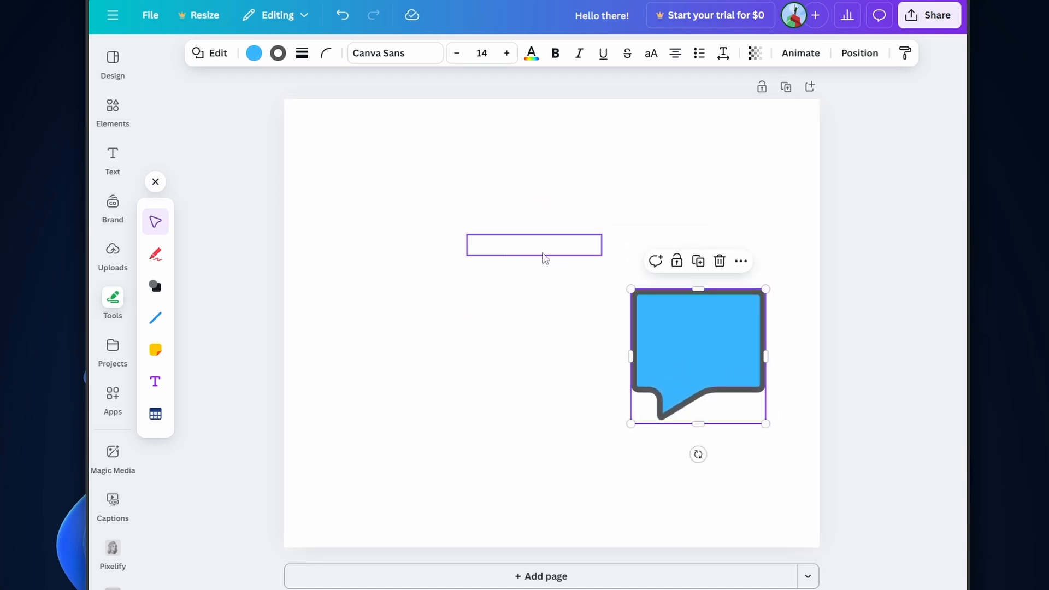
{"action": "key", "text": "ctrl+z"}
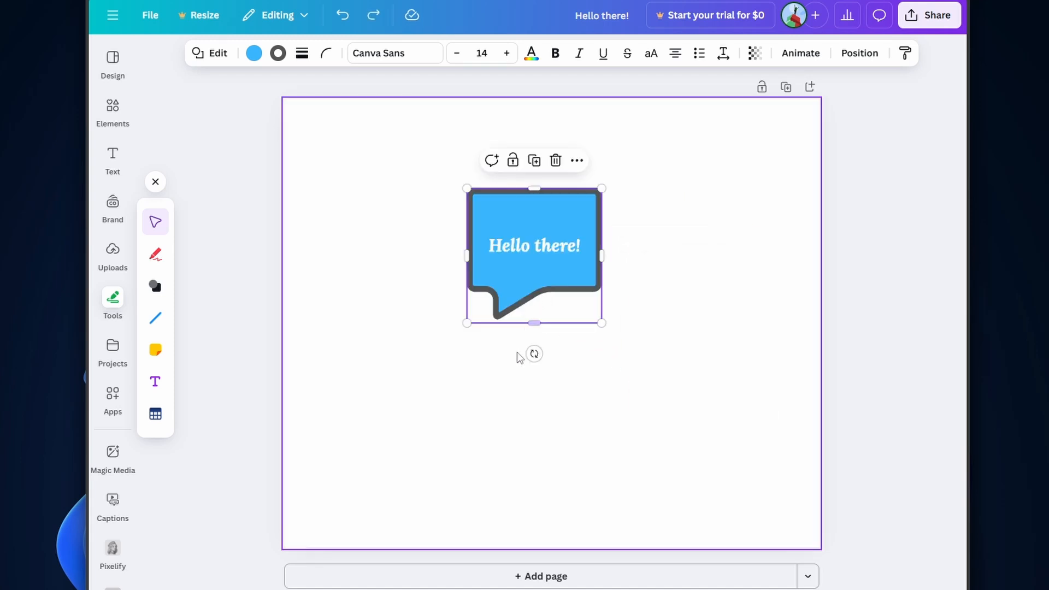
{"action": "left_click", "coordinate": [580, 412]}
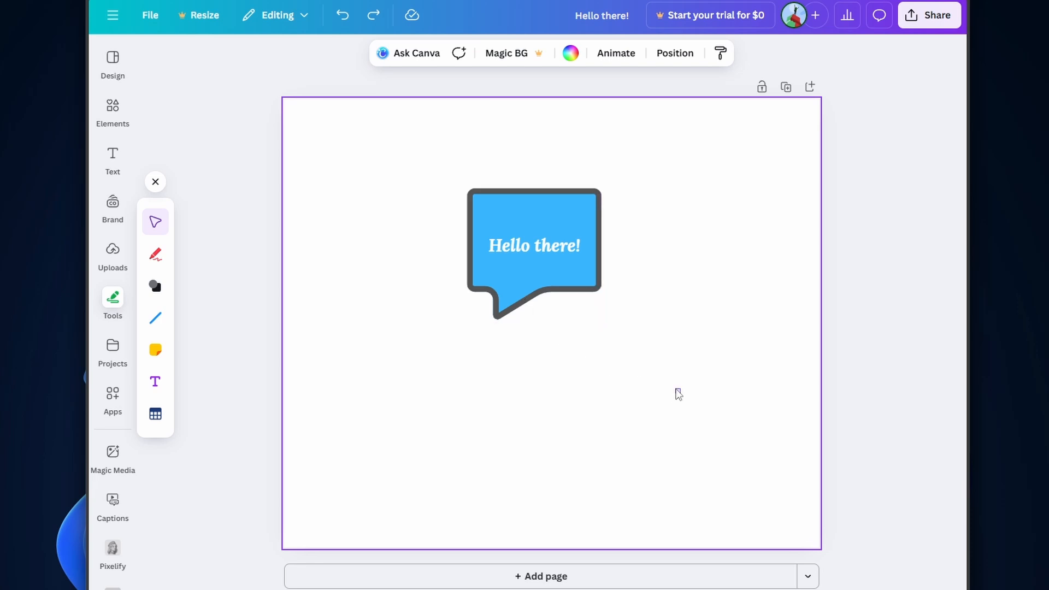
- Move the speech bubble and its "Hello there!" text together slightly down the page
{"action": "left_click_drag", "start_coordinate": [675, 388], "coordinate": [390, 163]}
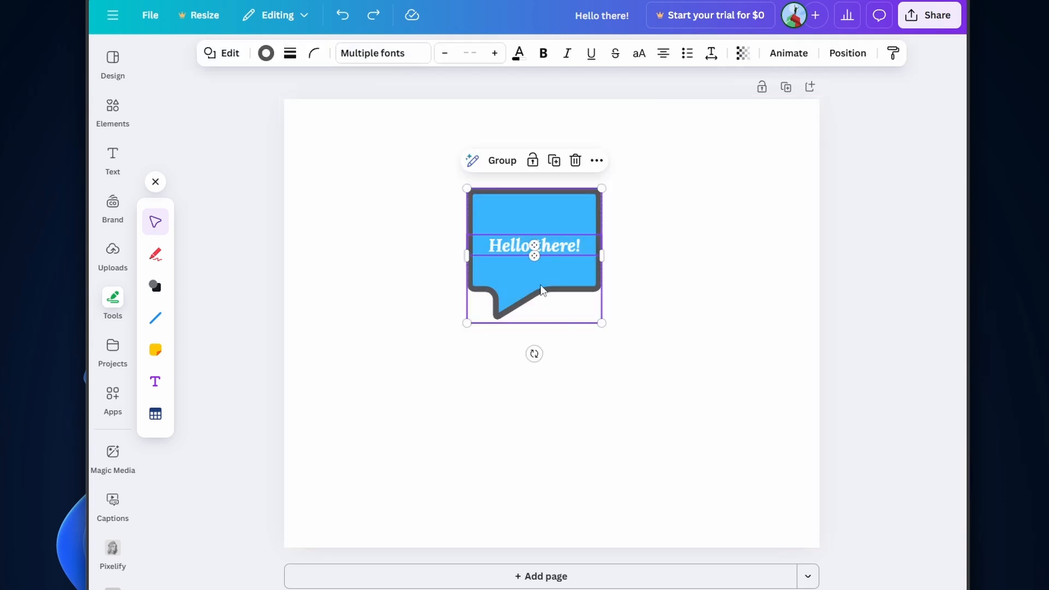
{"action": "mouse_move", "coordinate": [541, 289]}
{"action": "left_mouse_down"}
{"action": "mouse_move", "coordinate": [531, 296]}
{"action": "mouse_move", "coordinate": [543, 305]}
{"action": "left_mouse_up"}
{"action": "left_click", "coordinate": [658, 316]}
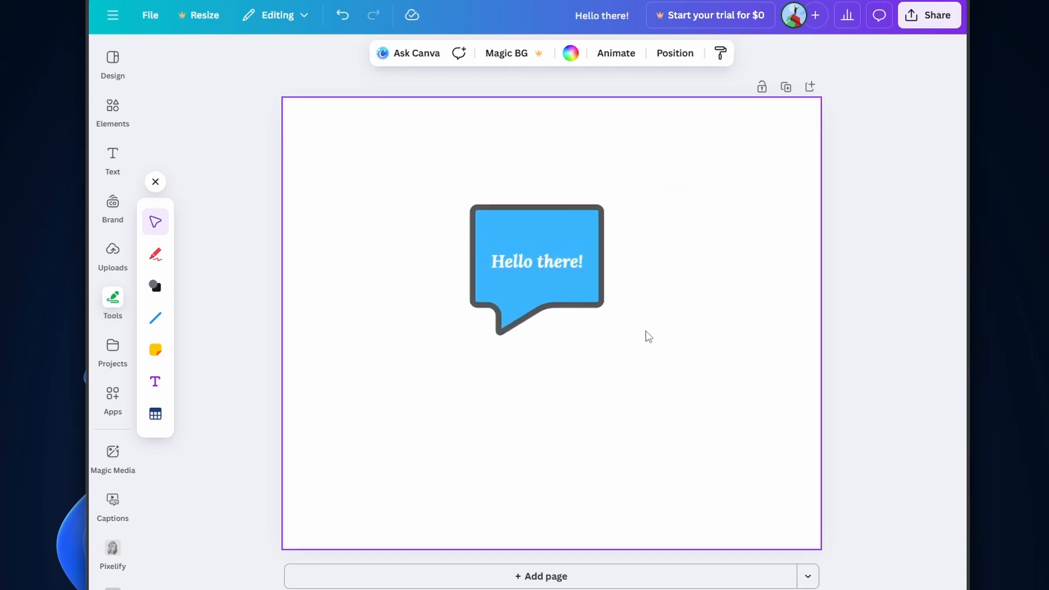
- Select the speech bubble and its "Hello there!" text together and move both to the horizontal center of the page
{"action": "left_click", "coordinate": [529, 304]}
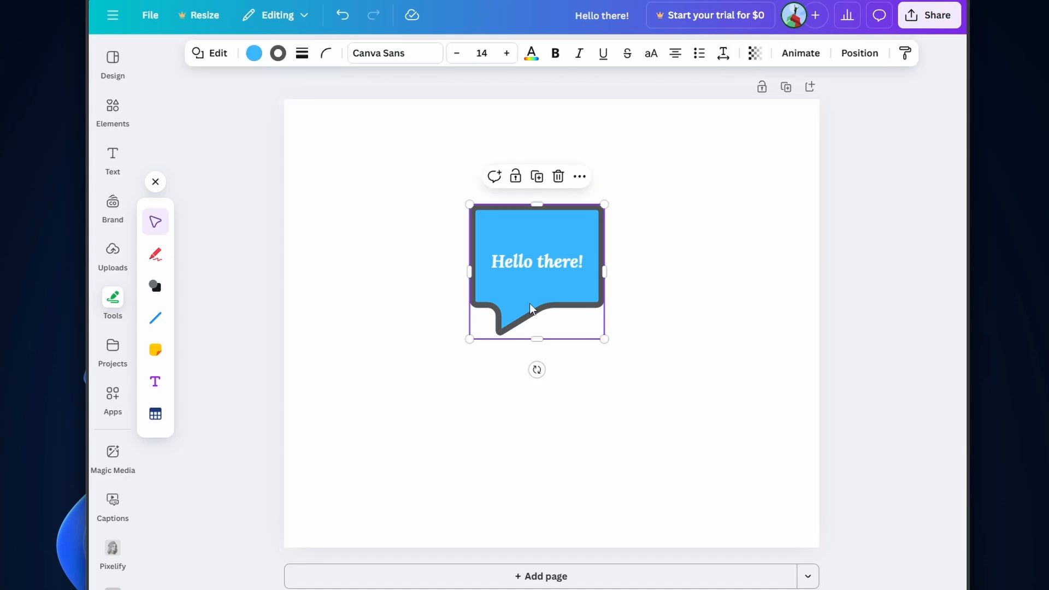
{"action": "left_click", "coordinate": [543, 257], "text": "shift"}
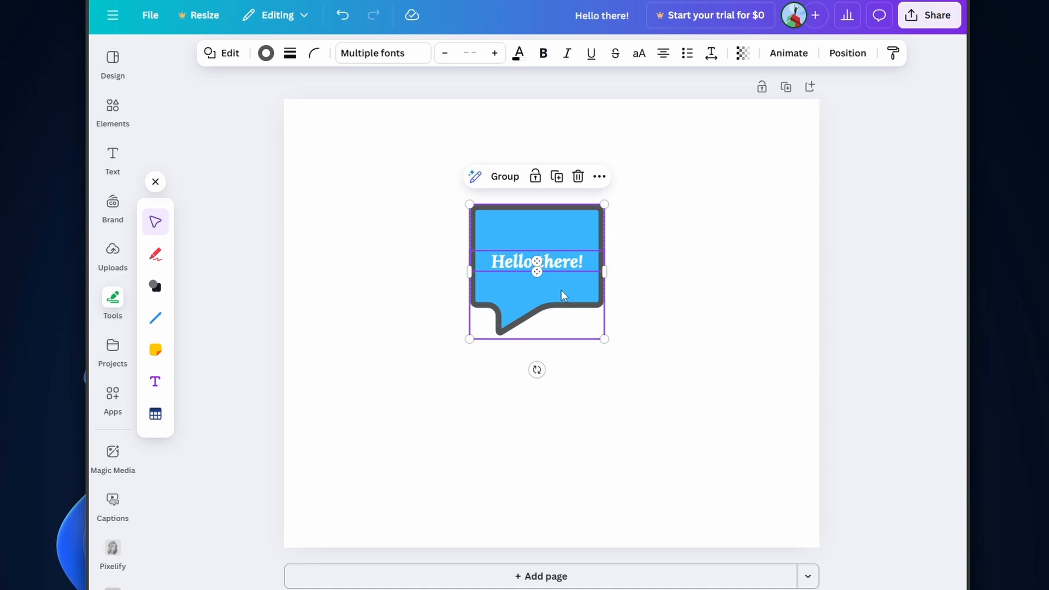
{"action": "left_click_drag", "start_coordinate": [565, 290], "coordinate": [578, 317]}
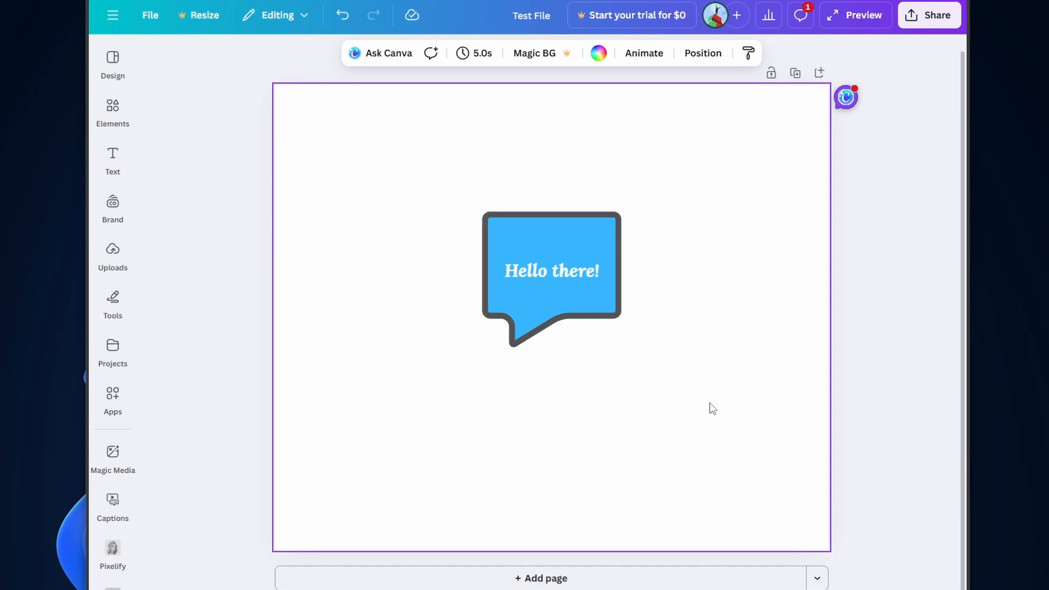
- Group the speech bubble with its "Hello there!" text
{"action": "left_click_drag", "start_coordinate": [709, 405], "coordinate": [426, 162]}
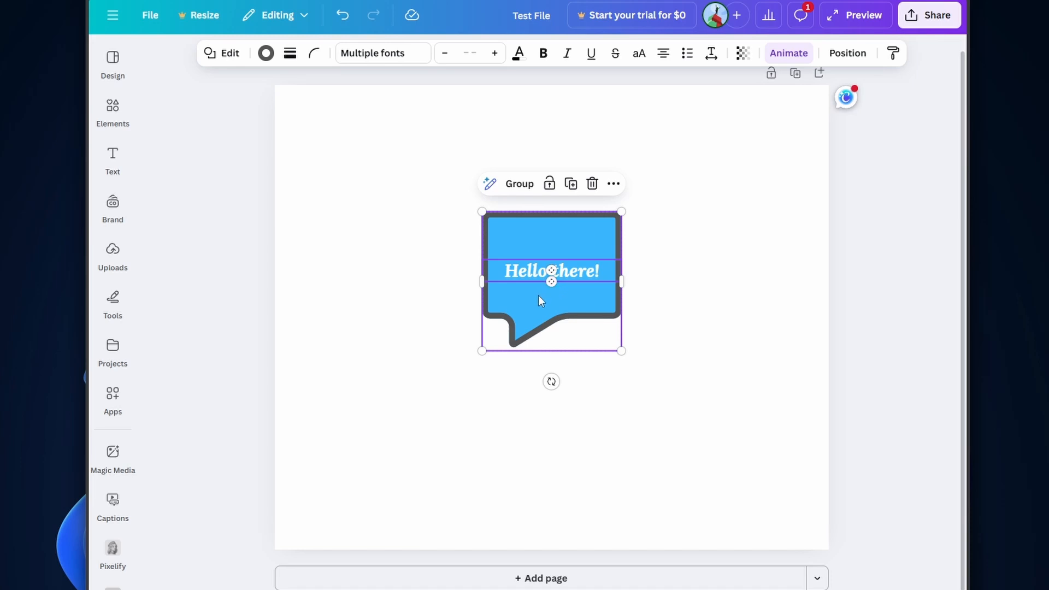
{"action": "left_click", "coordinate": [526, 195]}
{"action": "left_click", "coordinate": [697, 288]}
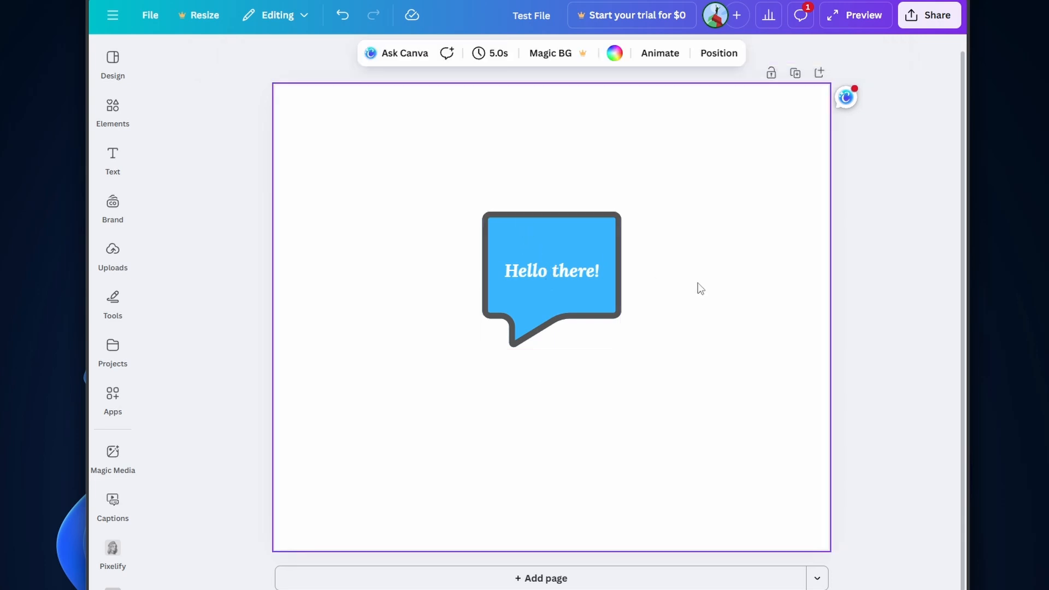
- Shift the grouped speech bubble slightly right and down, and ungroup it from its text
{"action": "mouse_move", "coordinate": [543, 249]}
{"action": "left_mouse_down"}
{"action": "mouse_move", "coordinate": [567, 249]}
{"action": "mouse_move", "coordinate": [463, 186]}
{"action": "mouse_move", "coordinate": [672, 261]}
{"action": "mouse_move", "coordinate": [442, 227]}
{"action": "mouse_move", "coordinate": [623, 263]}
{"action": "mouse_move", "coordinate": [507, 249]}
{"action": "mouse_move", "coordinate": [560, 259]}
{"action": "left_mouse_up"}
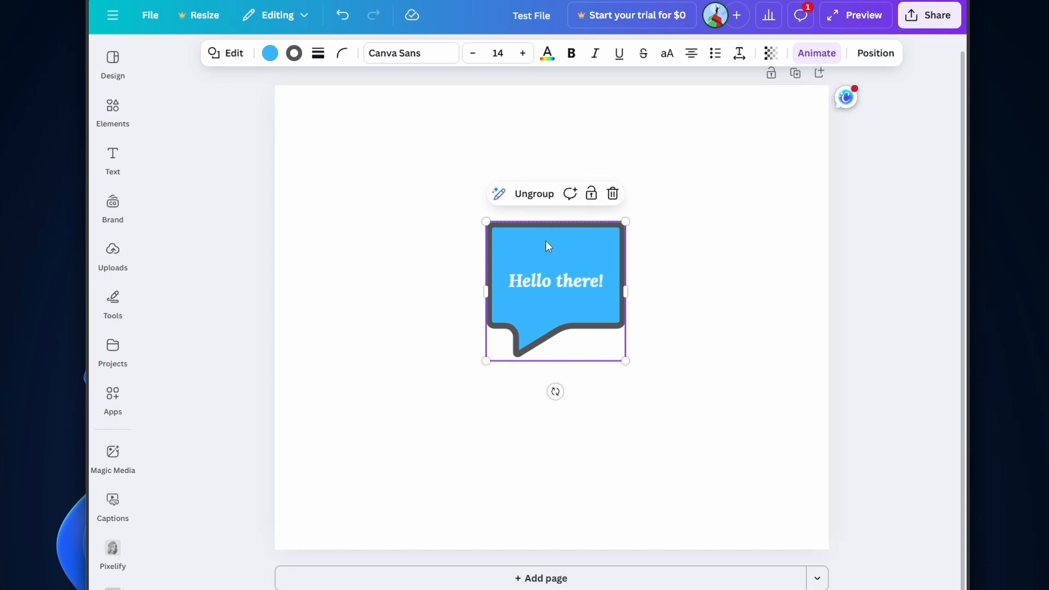
{"action": "left_click", "coordinate": [534, 195]}
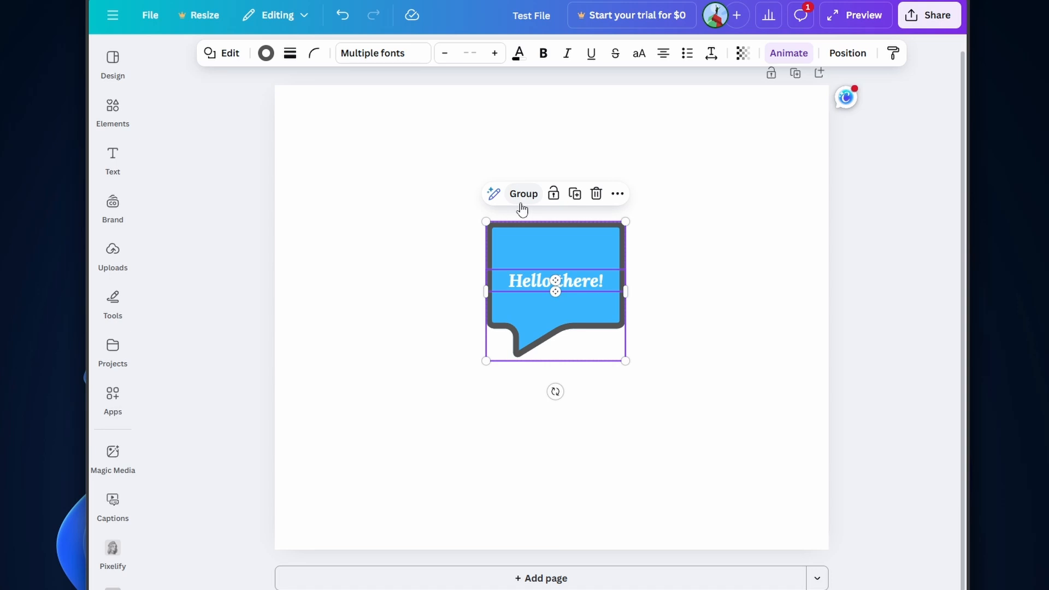
{"action": "left_click", "coordinate": [716, 165]}
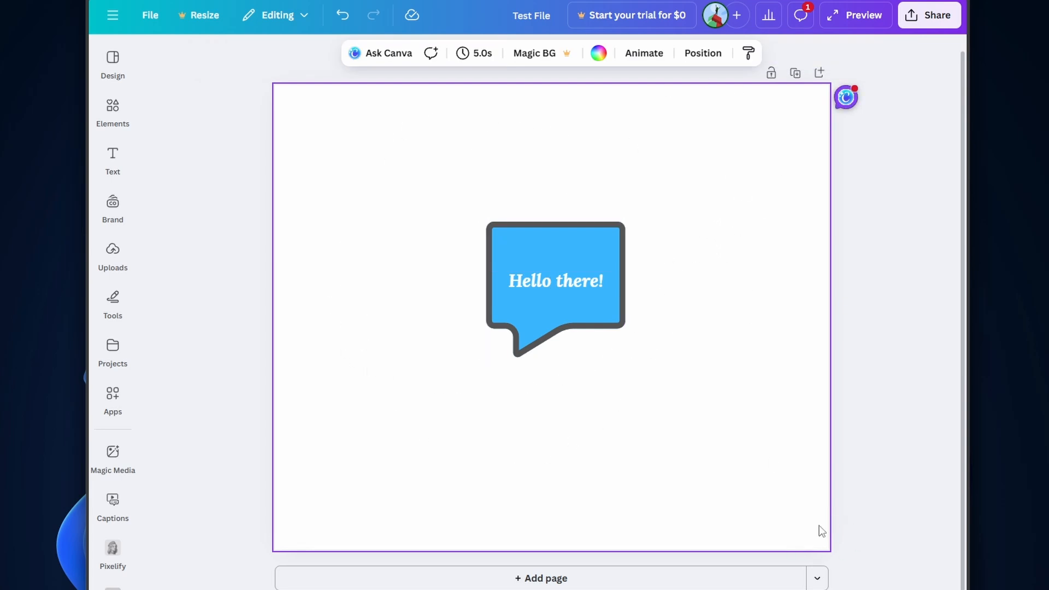
- Nudge the speech bubble and its text together slightly right and up, and lock both elements
{"action": "left_click_drag", "start_coordinate": [814, 524], "coordinate": [338, 116]}
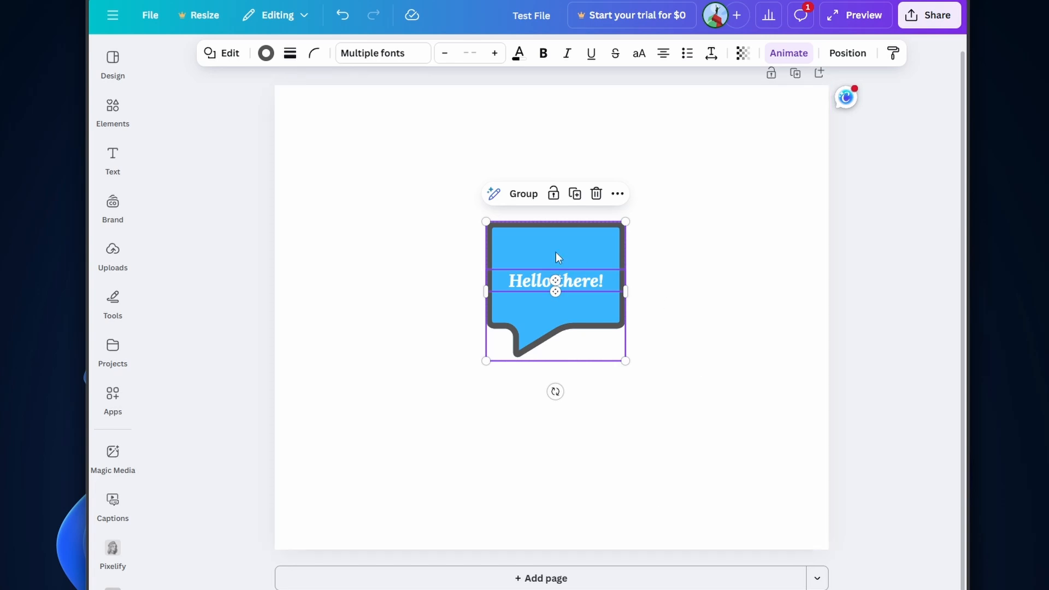
{"action": "mouse_move", "coordinate": [556, 251]}
{"action": "left_mouse_down"}
{"action": "mouse_move", "coordinate": [525, 240]}
{"action": "mouse_move", "coordinate": [556, 245]}
{"action": "left_mouse_up"}
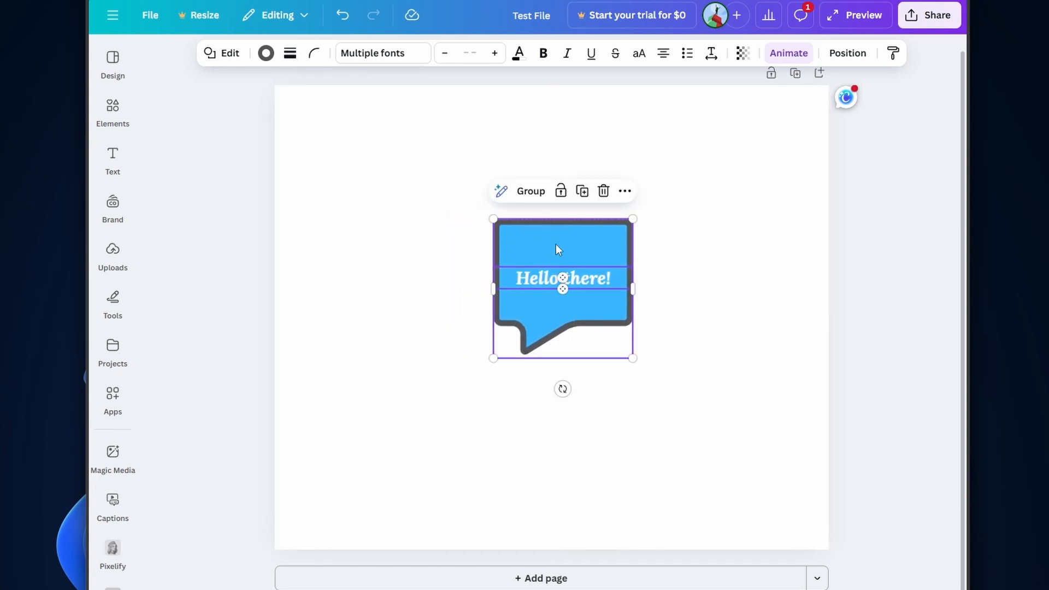
{"action": "left_click", "coordinate": [561, 192]}
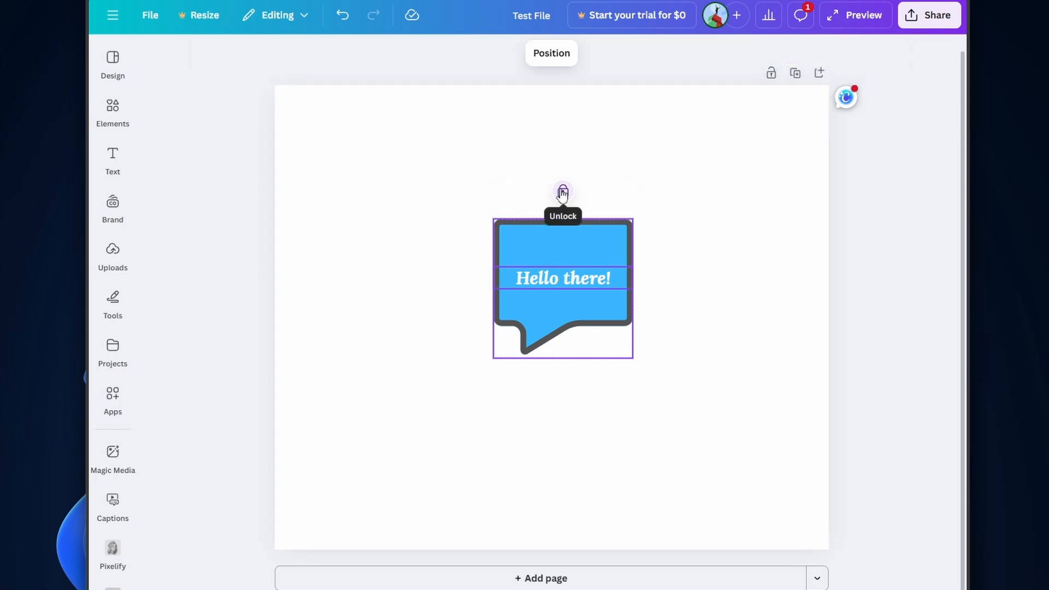
{"action": "left_click", "coordinate": [692, 376]}
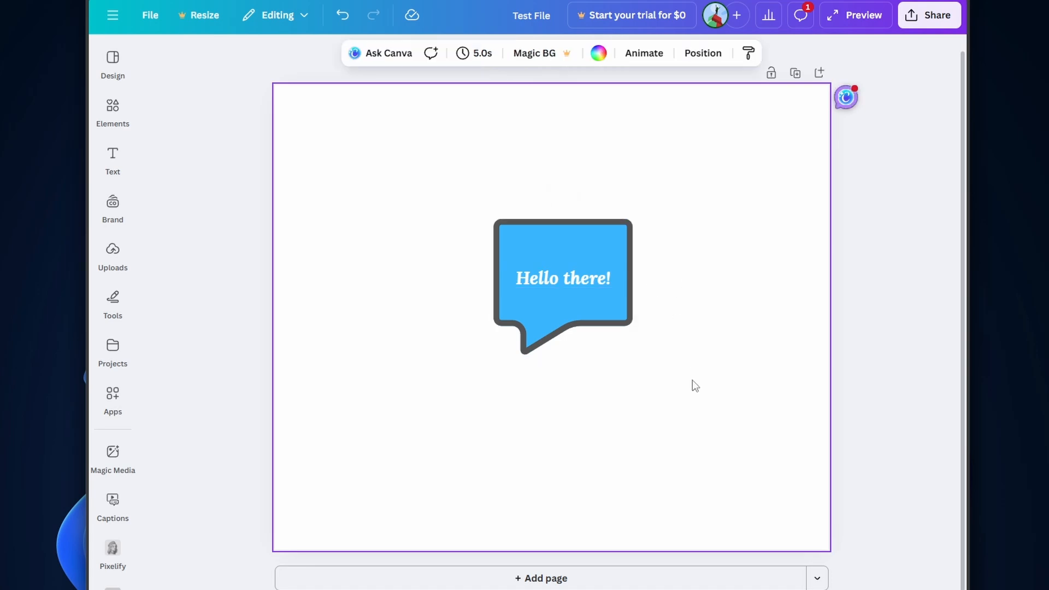
- Try to select and move the locked speech bubble and "Hello there!" text on the page
{"action": "left_click_drag", "start_coordinate": [693, 411], "coordinate": [314, 104]}
{"action": "left_click_drag", "start_coordinate": [498, 225], "coordinate": [744, 269]}
{"action": "left_click_drag", "start_coordinate": [534, 254], "coordinate": [702, 222]}
{"action": "left_click_drag", "start_coordinate": [527, 272], "coordinate": [567, 218]}
{"action": "left_click_drag", "start_coordinate": [697, 416], "coordinate": [484, 230]}
{"action": "left_click_drag", "start_coordinate": [664, 376], "coordinate": [451, 199]}
{"action": "left_click_drag", "start_coordinate": [447, 197], "coordinate": [747, 379]}
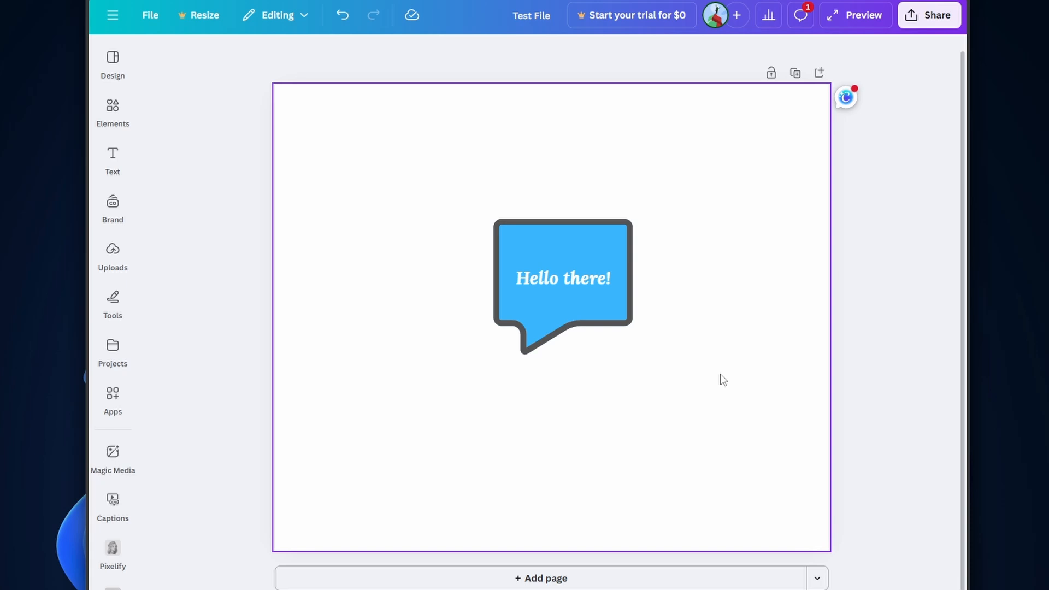
- Unlock the speech bubble and the "Hello there!" text one after the other
{"action": "left_click", "coordinate": [597, 257]}
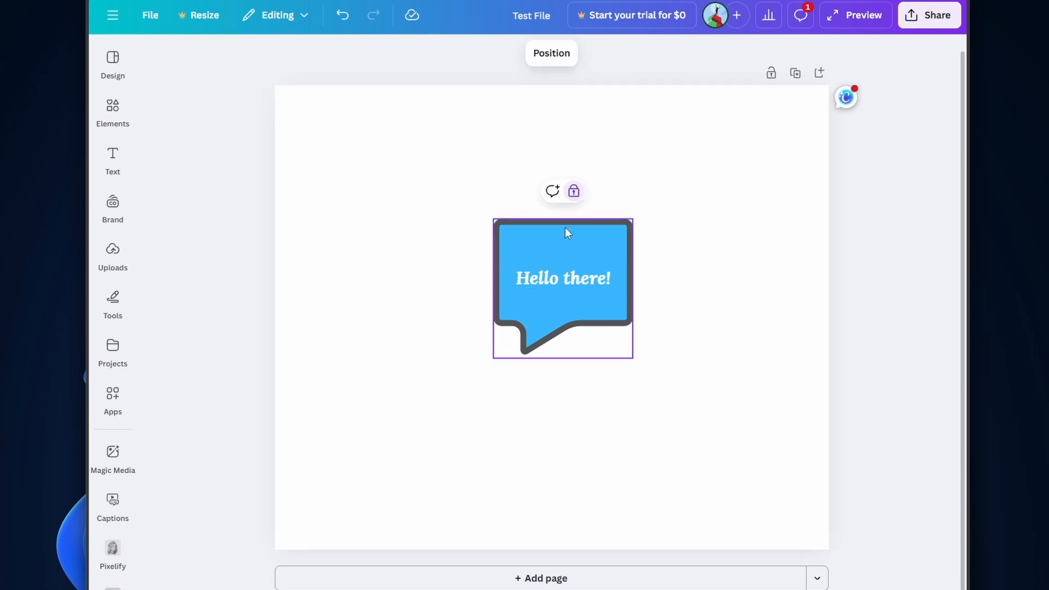
{"action": "left_click", "coordinate": [575, 192]}
{"action": "left_click", "coordinate": [575, 284]}
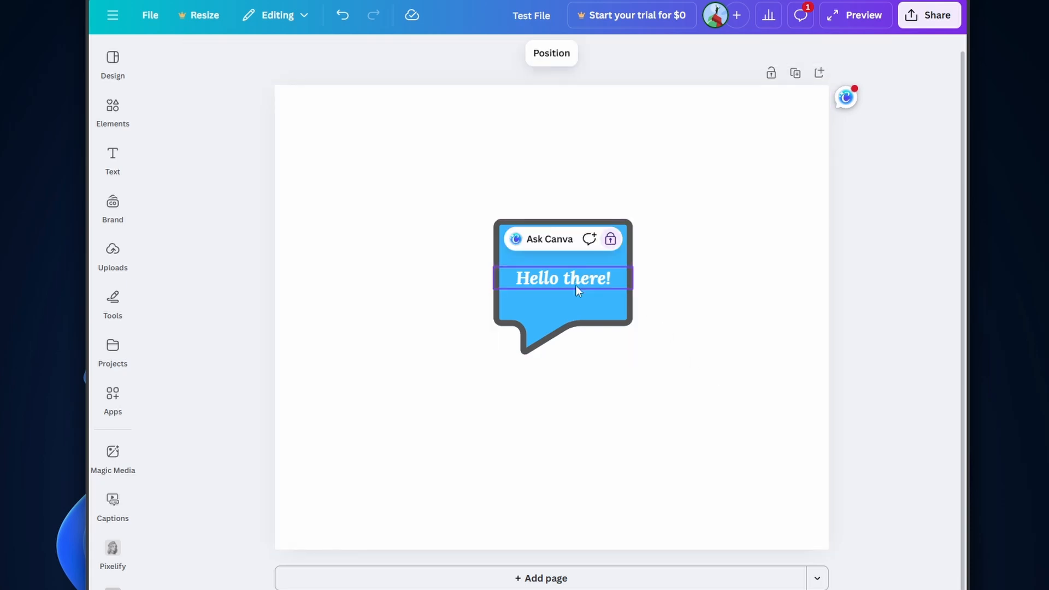
{"action": "left_click", "coordinate": [609, 244]}
{"action": "left_click", "coordinate": [592, 410]}
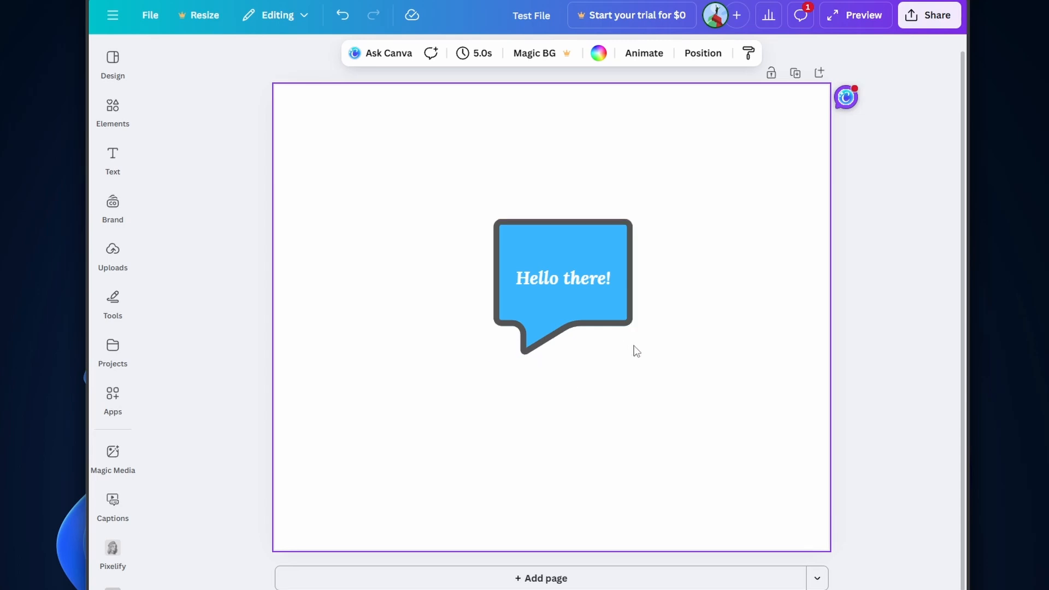
- Move the speech bubble and its text together to the page's horizontal center, and view their list of further options
{"action": "left_click", "coordinate": [558, 295]}
{"action": "mouse_move", "coordinate": [597, 235]}
{"action": "left_mouse_down"}
{"action": "mouse_move", "coordinate": [719, 211]}
{"action": "mouse_move", "coordinate": [536, 206]}
{"action": "mouse_move", "coordinate": [592, 227]}
{"action": "mouse_move", "coordinate": [587, 238]}
{"action": "left_mouse_up"}
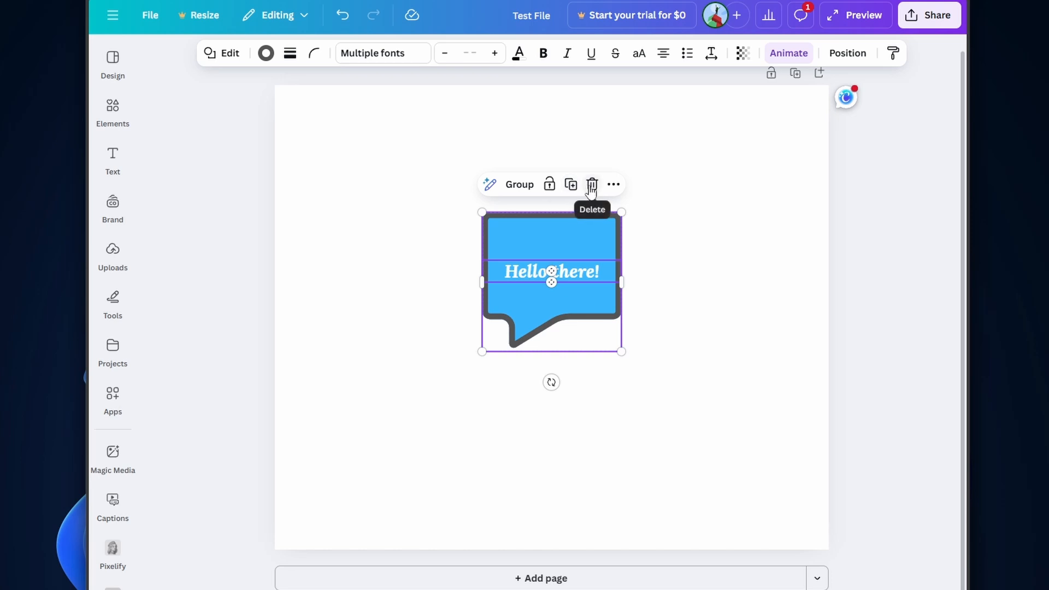
{"action": "left_click", "coordinate": [613, 187]}
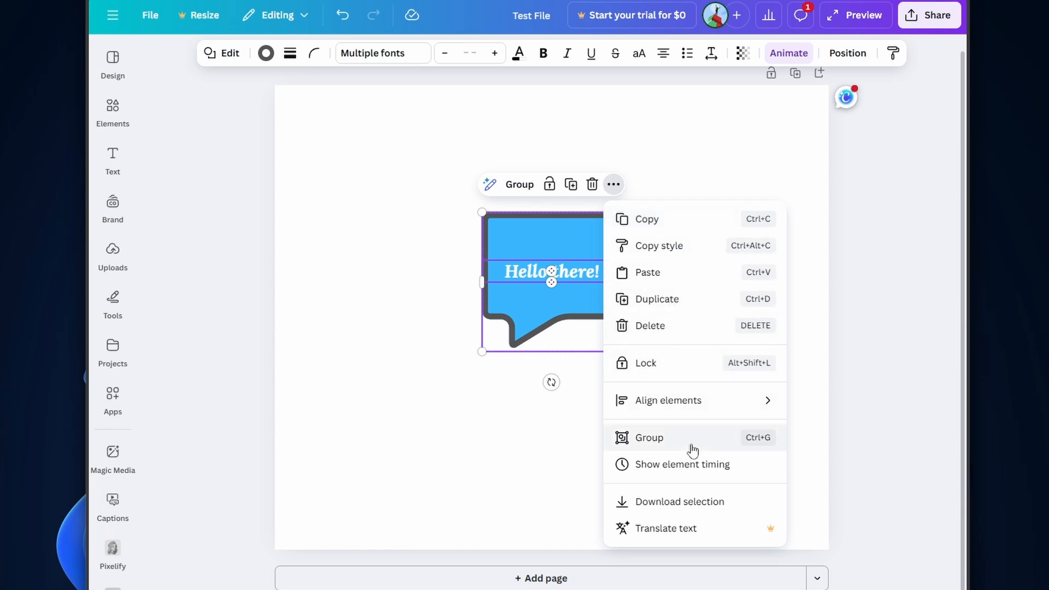
{"action": "left_click", "coordinate": [506, 425]}
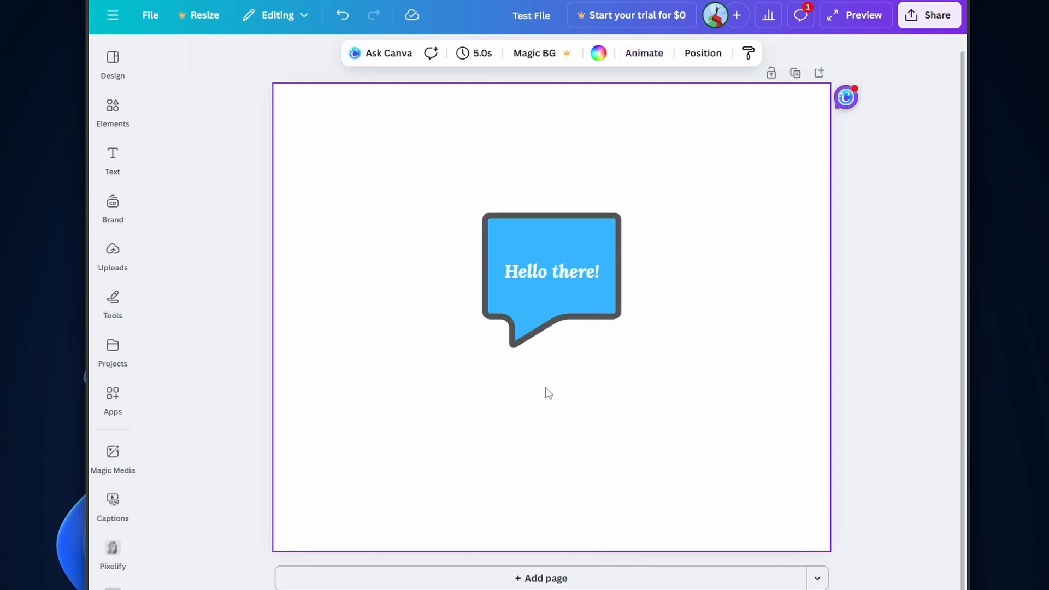
{"action": "left_click_drag", "start_coordinate": [693, 393], "coordinate": [454, 158]}
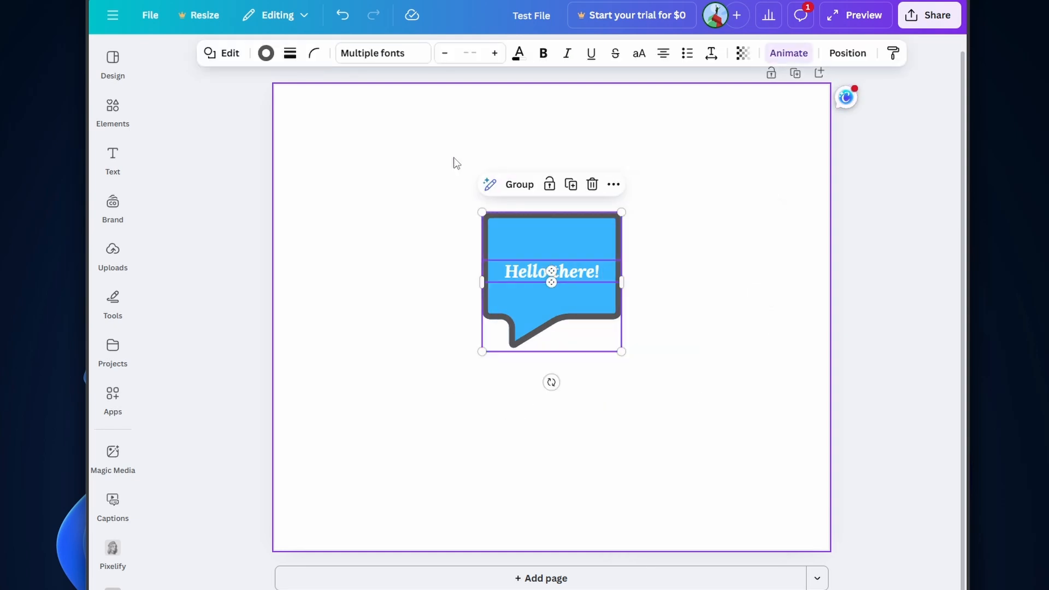
{"action": "left_click", "coordinate": [453, 157]}
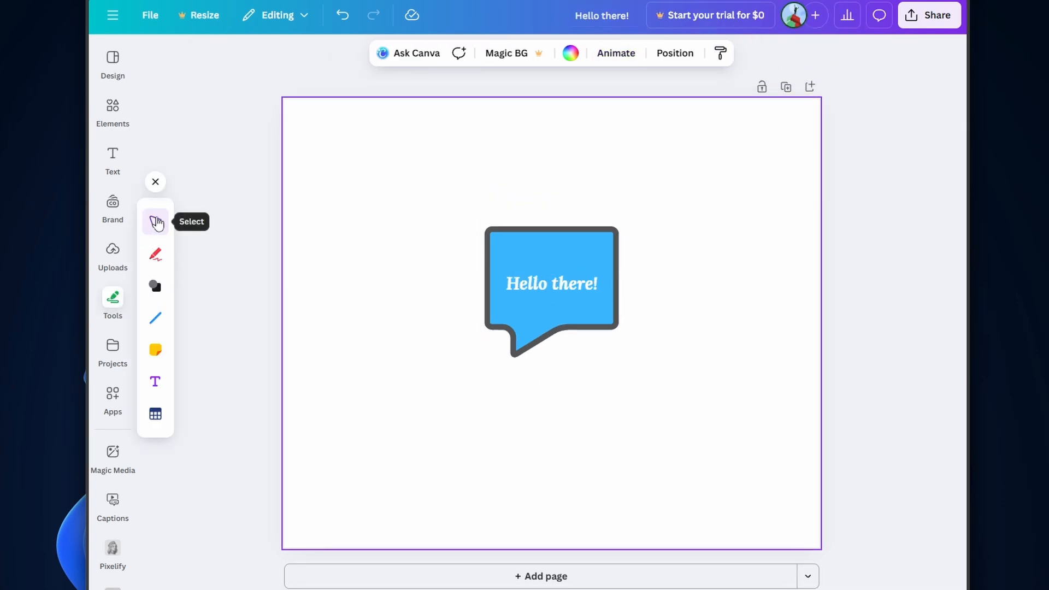
- Draw two red freehand strokes with the marker, one to the left of the speech bubble and one below it
{"action": "left_click", "coordinate": [156, 254]}
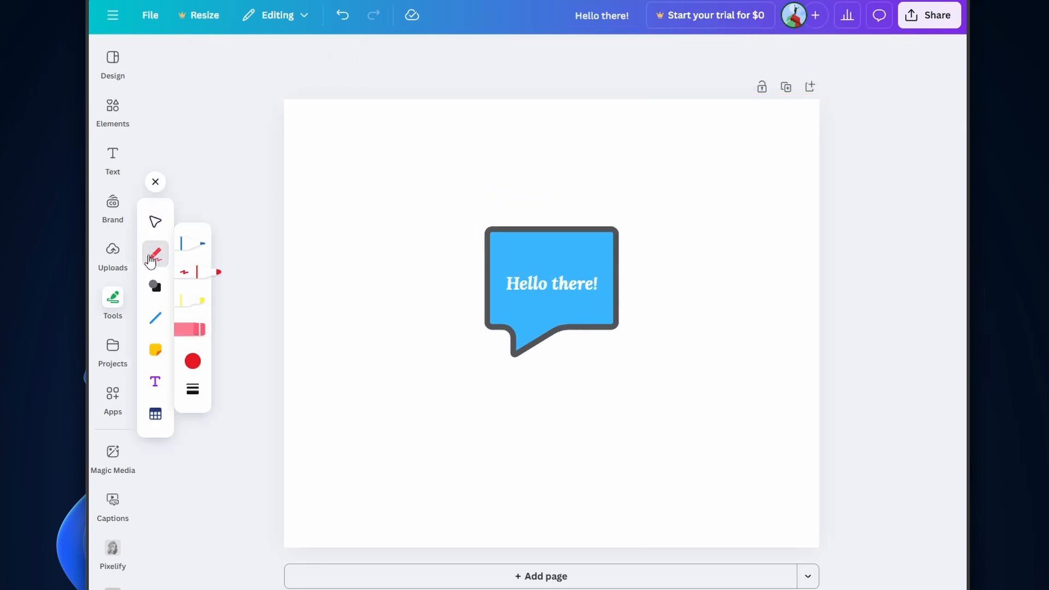
{"action": "mouse_move", "coordinate": [347, 195]}
{"action": "left_mouse_down"}
{"action": "mouse_move", "coordinate": [424, 175]}
{"action": "mouse_move", "coordinate": [472, 178]}
{"action": "mouse_move", "coordinate": [423, 221]}
{"action": "mouse_move", "coordinate": [400, 335]}
{"action": "left_mouse_up"}
{"action": "mouse_move", "coordinate": [460, 418]}
{"action": "left_mouse_down"}
{"action": "mouse_move", "coordinate": [530, 422]}
{"action": "mouse_move", "coordinate": [536, 446]}
{"action": "left_mouse_up"}
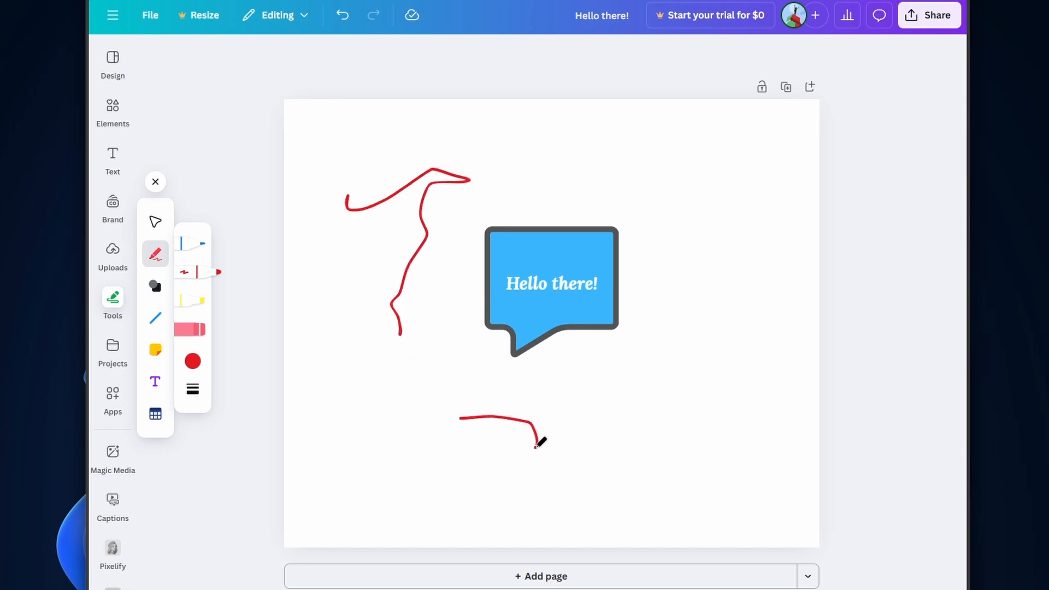
- Erase both red freehand strokes from the page with the eraser
{"action": "left_click", "coordinate": [197, 331]}
{"action": "left_click_drag", "start_coordinate": [397, 250], "coordinate": [412, 306]}
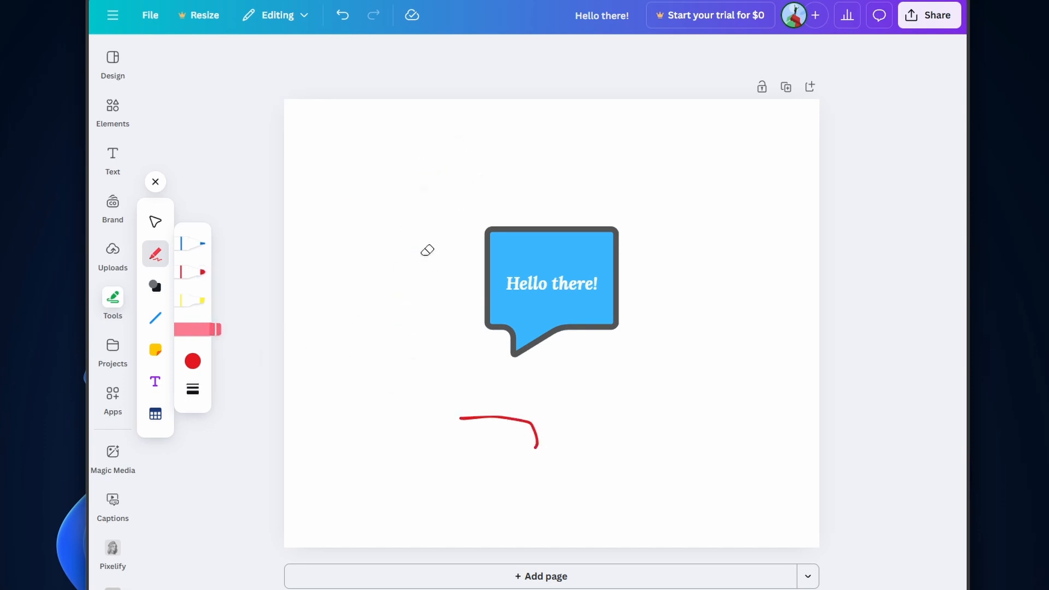
{"action": "left_click_drag", "start_coordinate": [493, 410], "coordinate": [554, 453]}
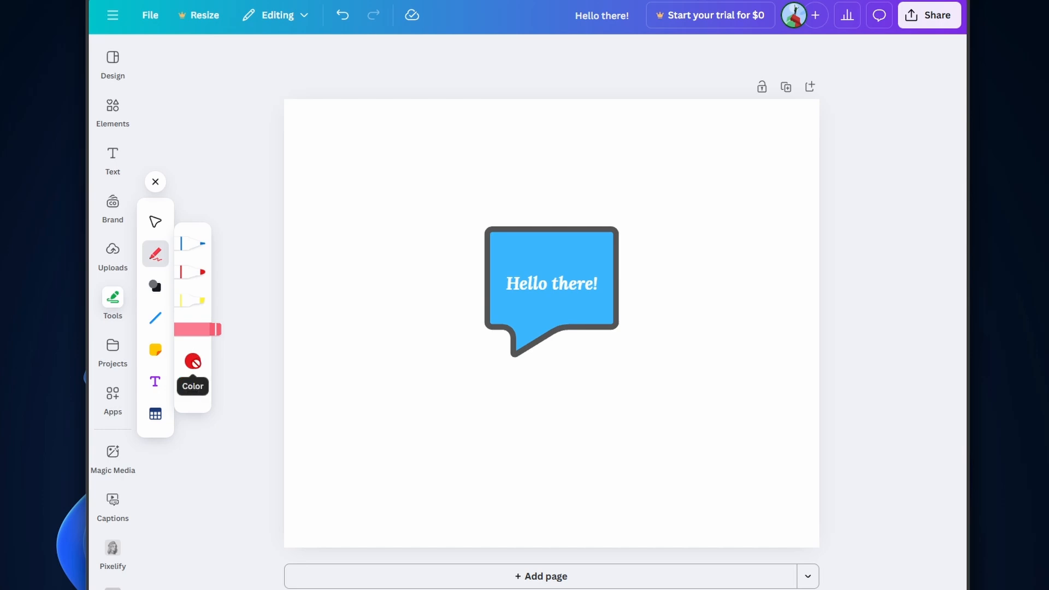
- Add a blue circle shape and move it to the left of the speech bubble
{"action": "left_click", "coordinate": [155, 295]}
{"action": "left_click", "coordinate": [192, 285]}
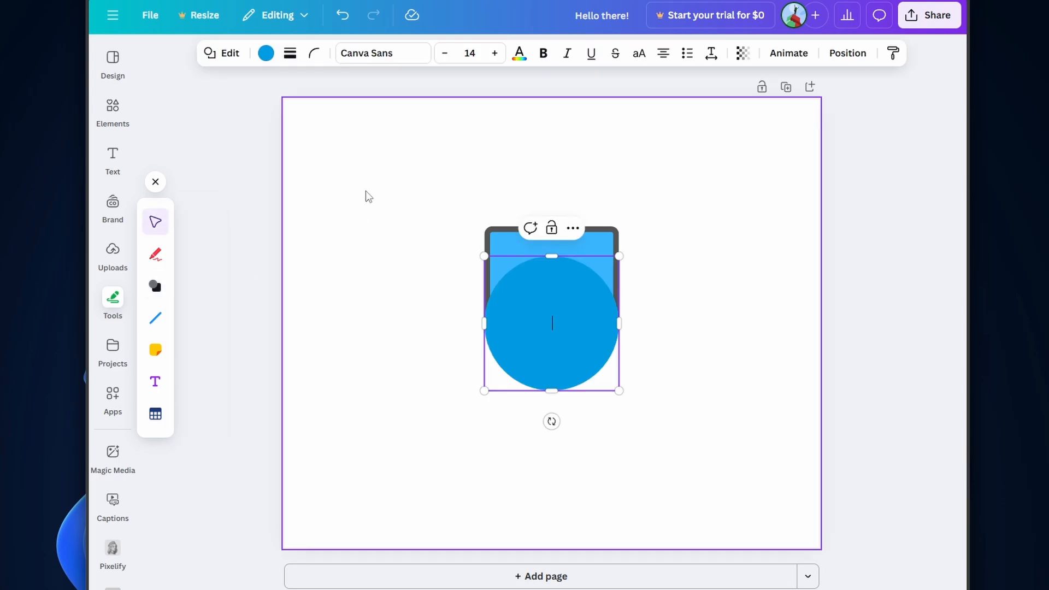
{"action": "left_click", "coordinate": [378, 203]}
{"action": "left_click_drag", "start_coordinate": [549, 307], "coordinate": [375, 234]}
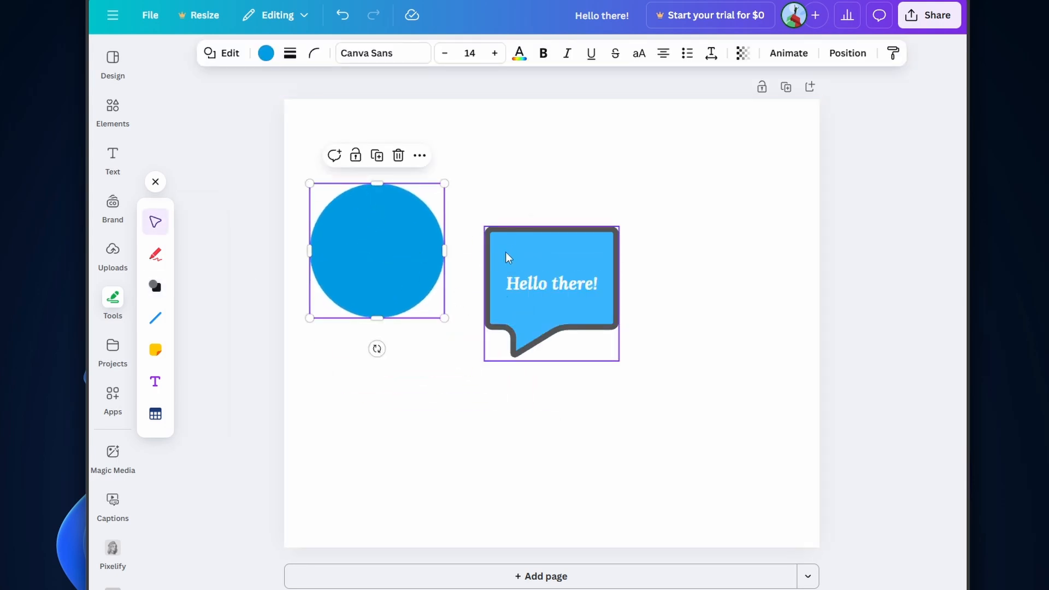
- Add a straight black line to the page and reposition it near the circle and speech bubble
{"action": "key", "text": "l"}
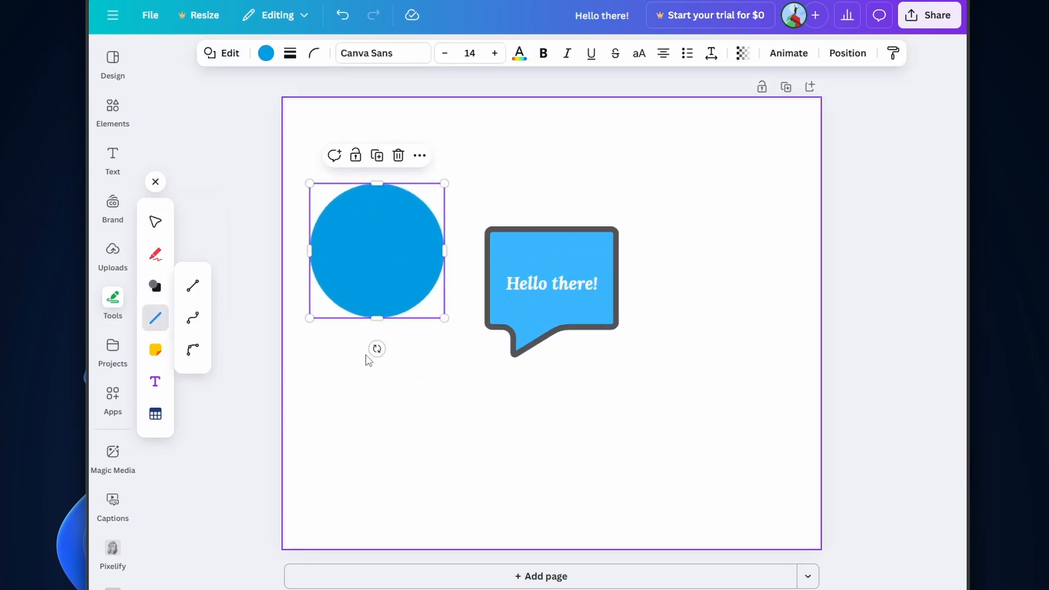
{"action": "left_click", "coordinate": [194, 285]}
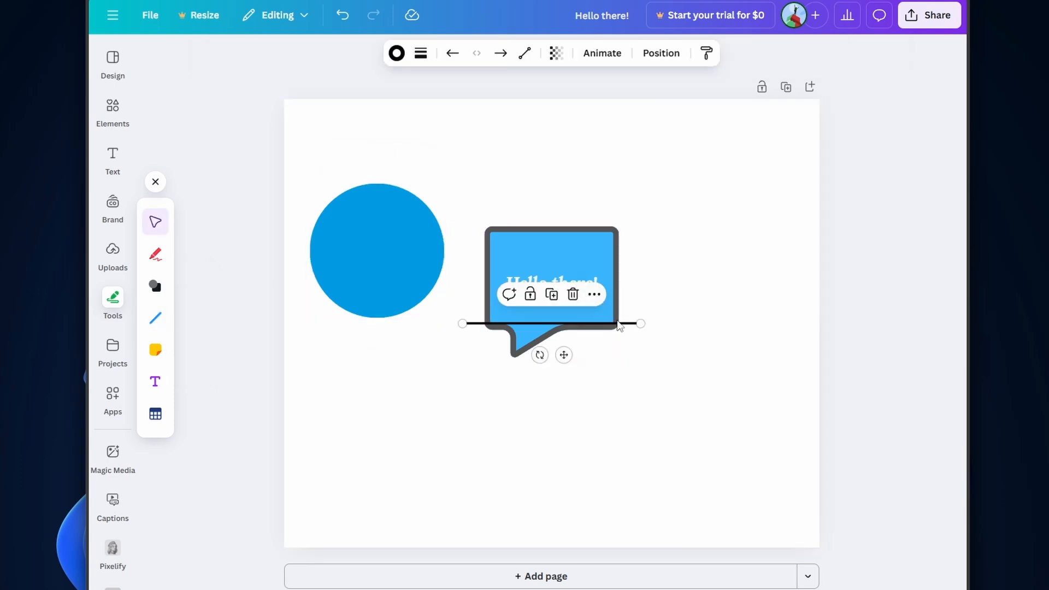
{"action": "left_click_drag", "start_coordinate": [612, 322], "coordinate": [552, 225]}
{"action": "left_click_drag", "start_coordinate": [504, 185], "coordinate": [412, 199]}
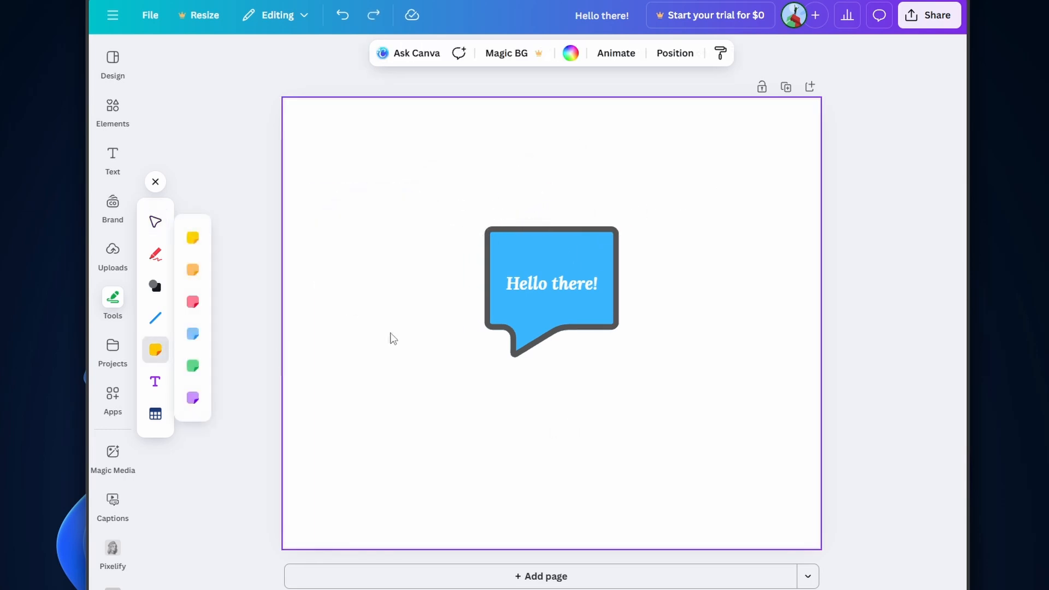
- Add a yellow sticky note, move it to the left of the speech bubble, and undo both changes
{"action": "left_click", "coordinate": [192, 238]}
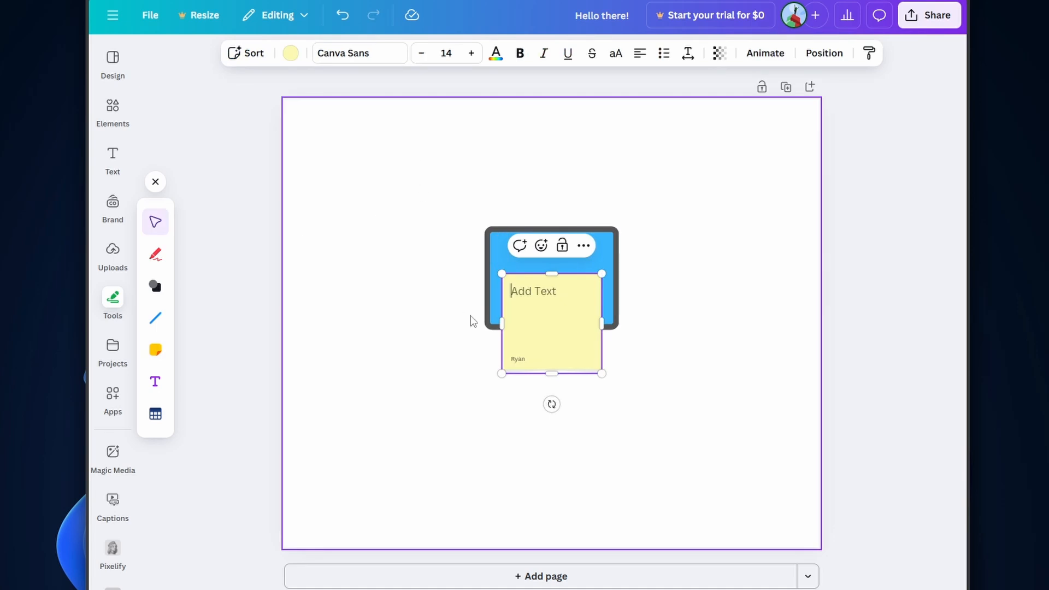
{"action": "left_click_drag", "start_coordinate": [530, 313], "coordinate": [399, 296]}
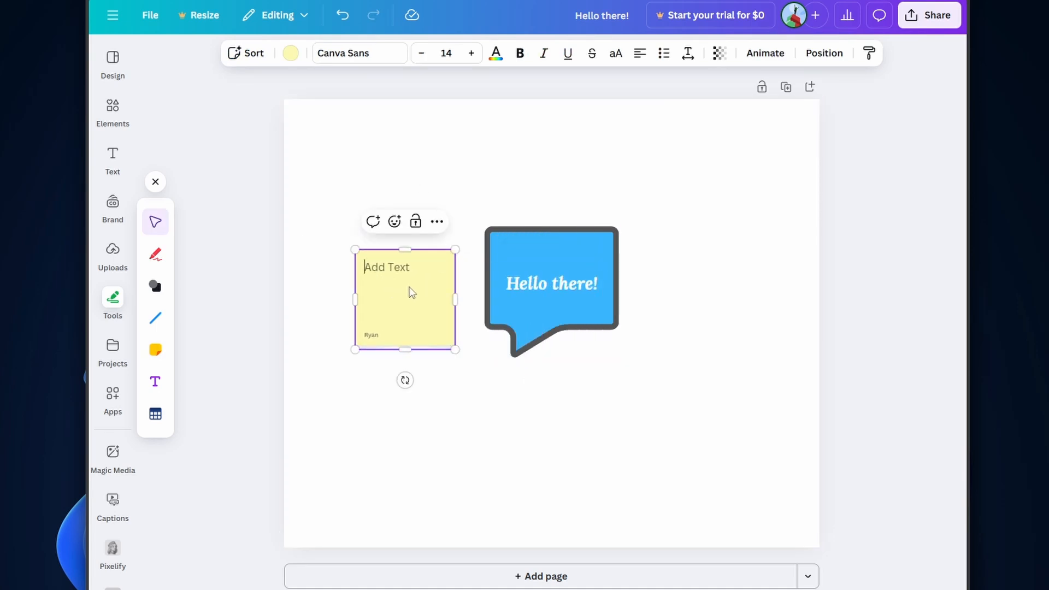
{"action": "key", "text": "ctrl+z"}
{"action": "key", "text": "ctrl+z"}
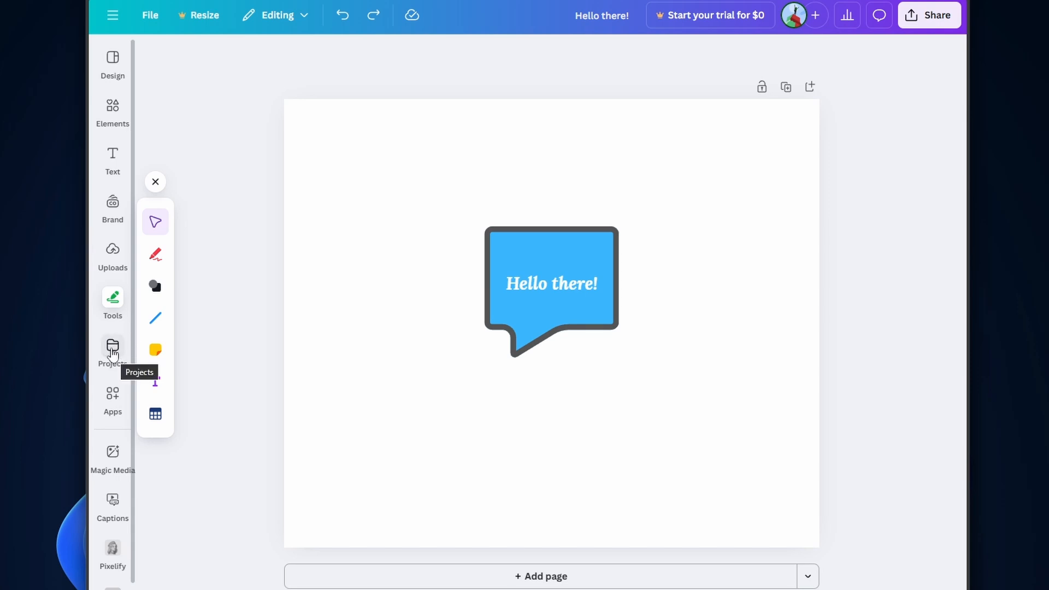
- Apply the Tumble animation to the speech bubble and its text together, look through its settings, and deselect them
{"action": "left_click", "coordinate": [699, 323]}
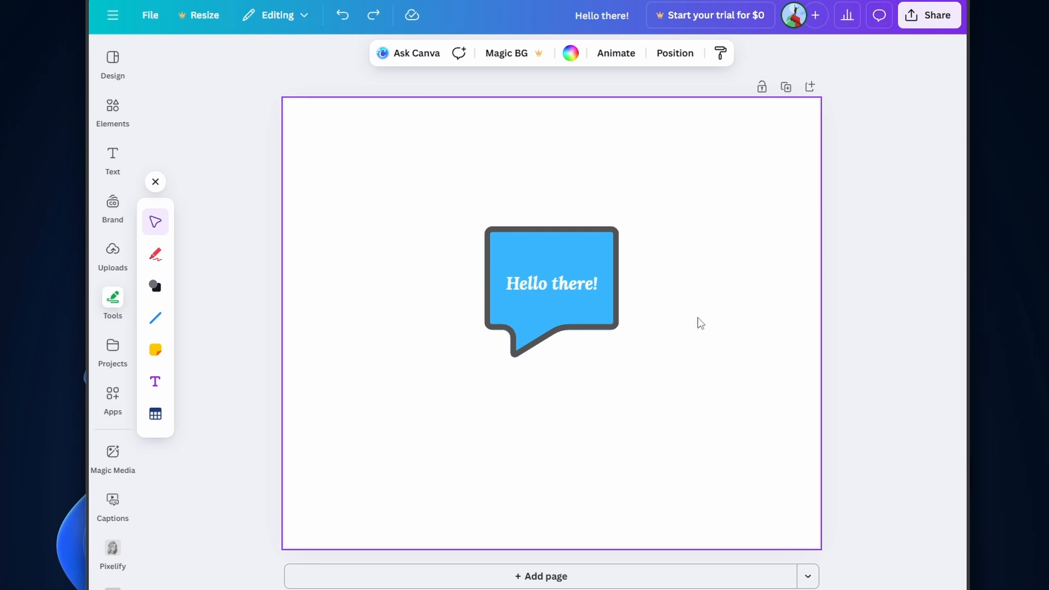
{"action": "left_click_drag", "start_coordinate": [749, 428], "coordinate": [414, 189]}
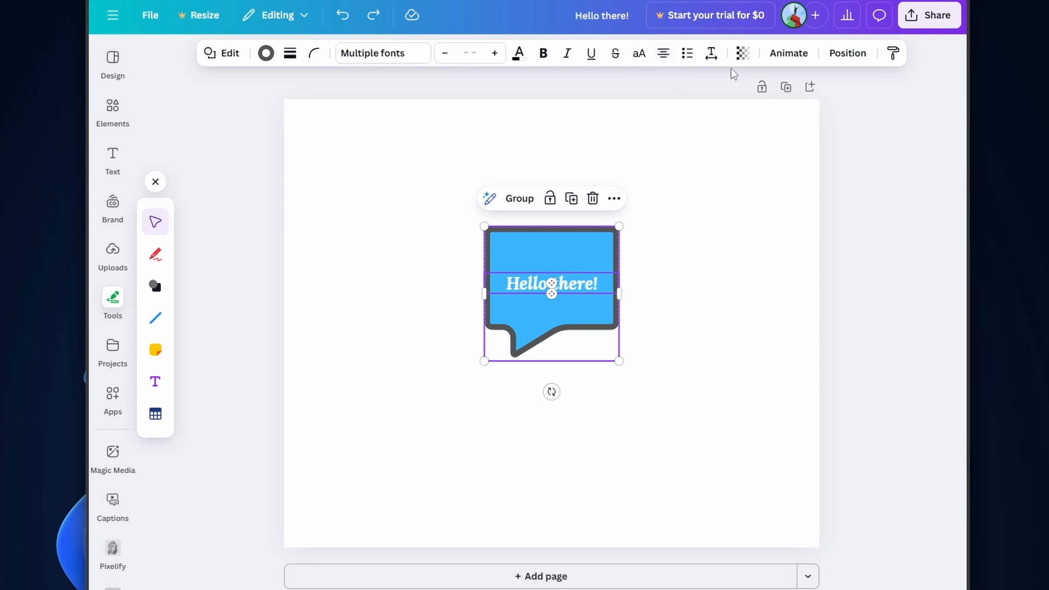
{"action": "left_click", "coordinate": [795, 55]}
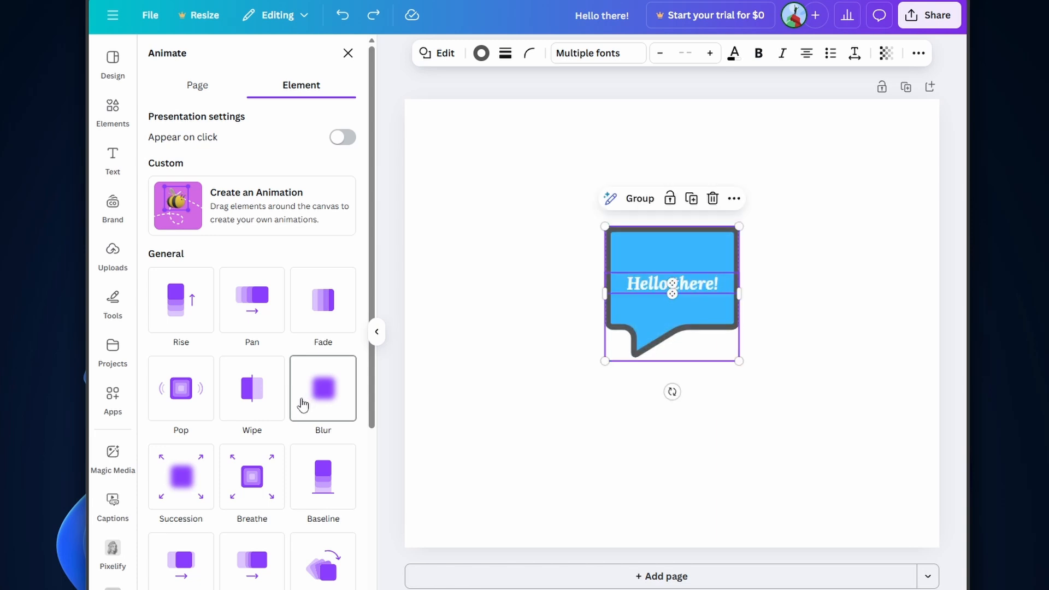
{"action": "left_click", "coordinate": [323, 571]}
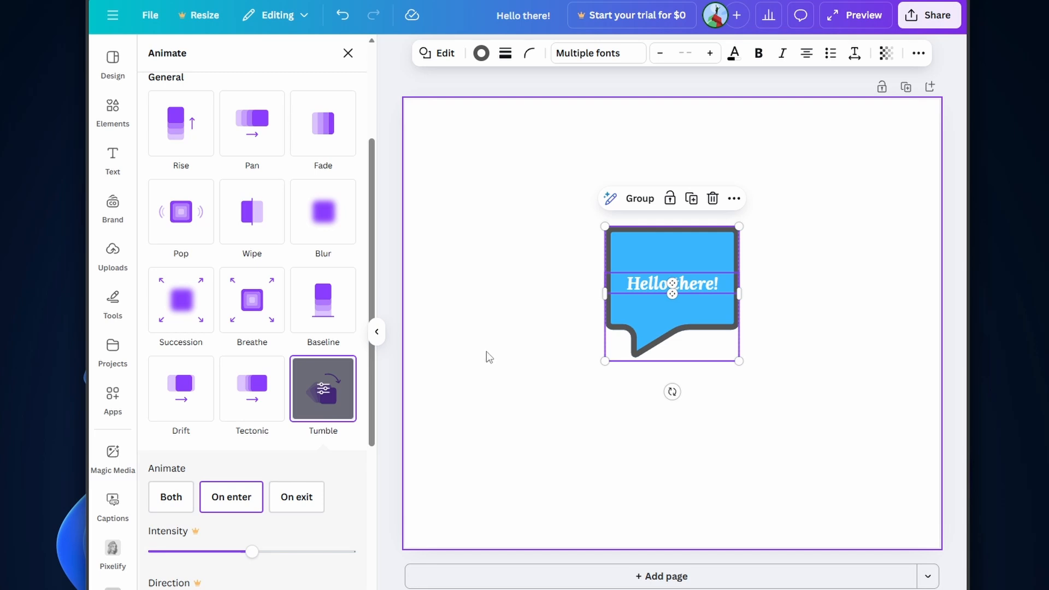
{"action": "scroll", "coordinate": [284, 454], "scroll_direction": "down", "scroll_amount": 5}
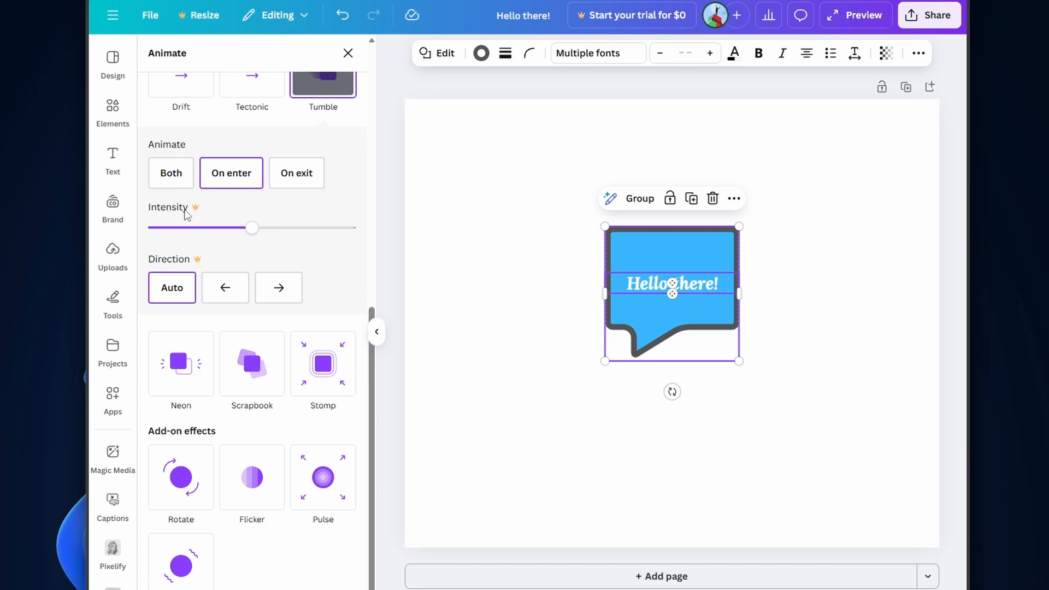
{"action": "left_click", "coordinate": [771, 293]}
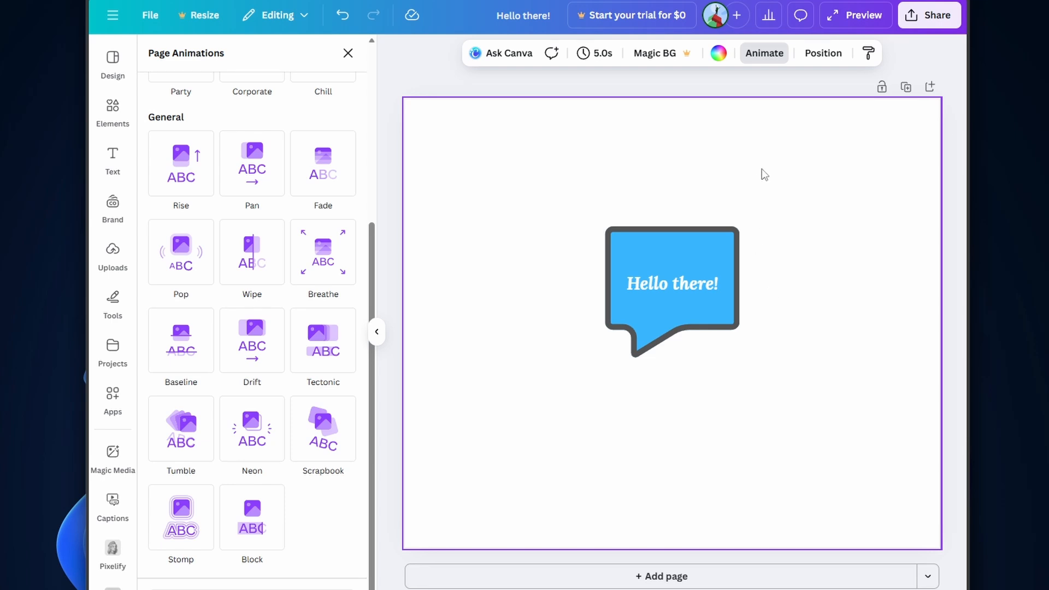
- Open the design's download settings and try GIF and PNG as the file type
{"action": "left_click", "coordinate": [923, 15]}
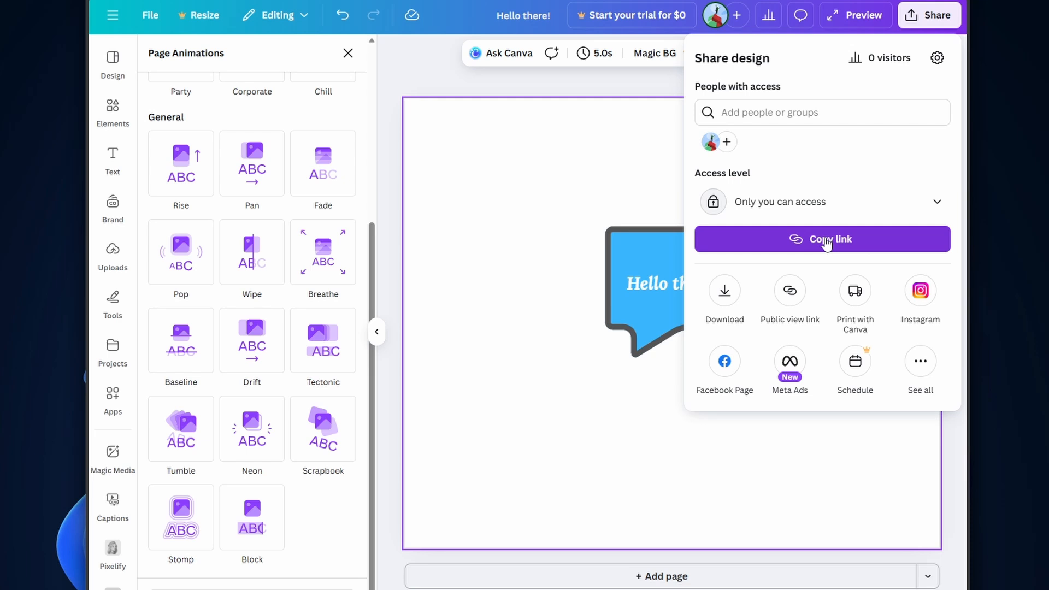
{"action": "left_click", "coordinate": [723, 292]}
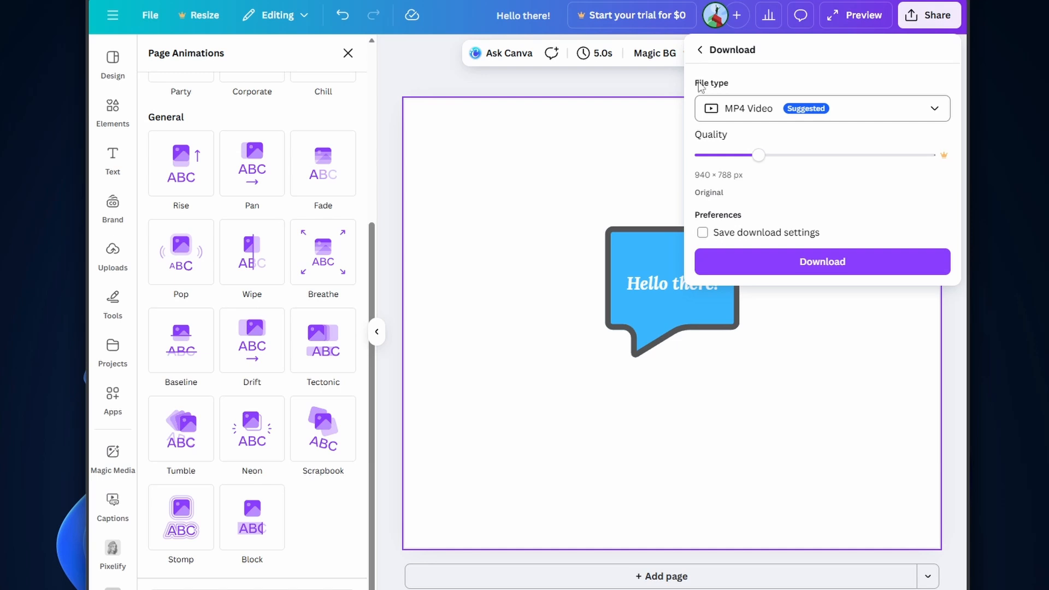
{"action": "left_click", "coordinate": [737, 109]}
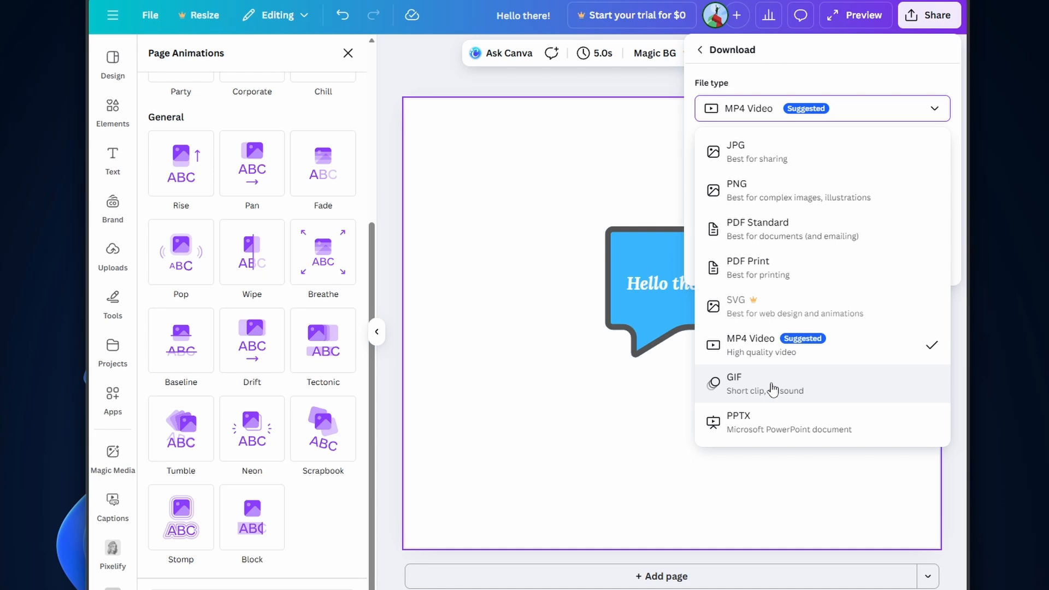
{"action": "left_click", "coordinate": [732, 386]}
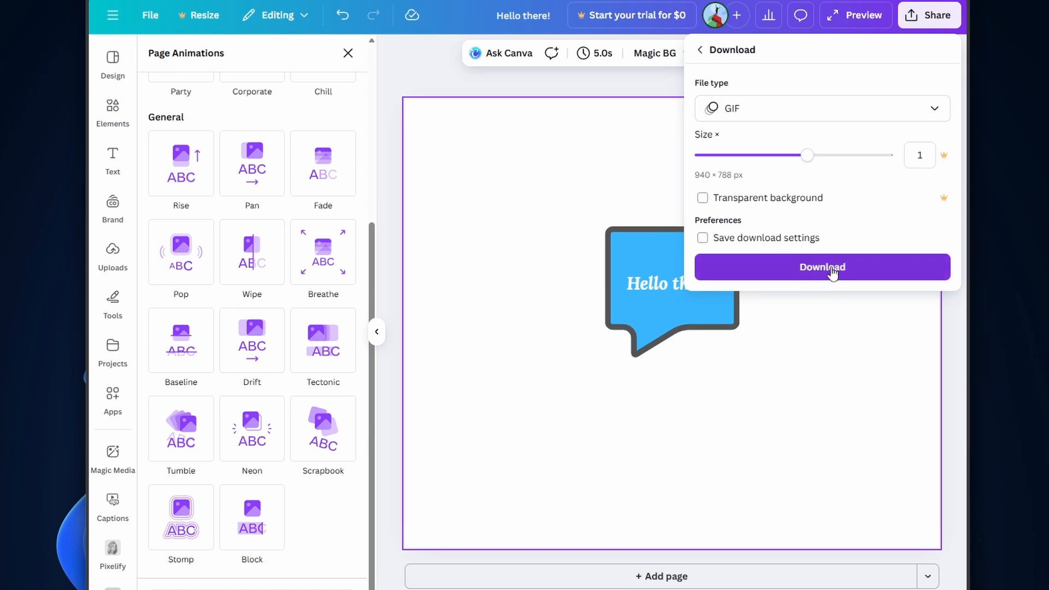
{"action": "left_click", "coordinate": [841, 116]}
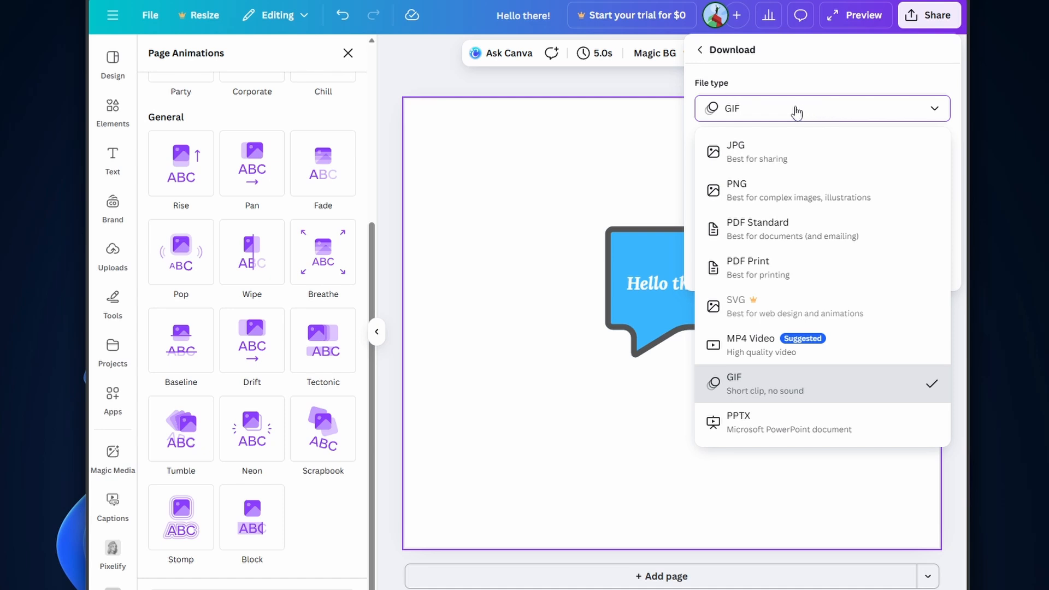
{"action": "left_click", "coordinate": [737, 192]}
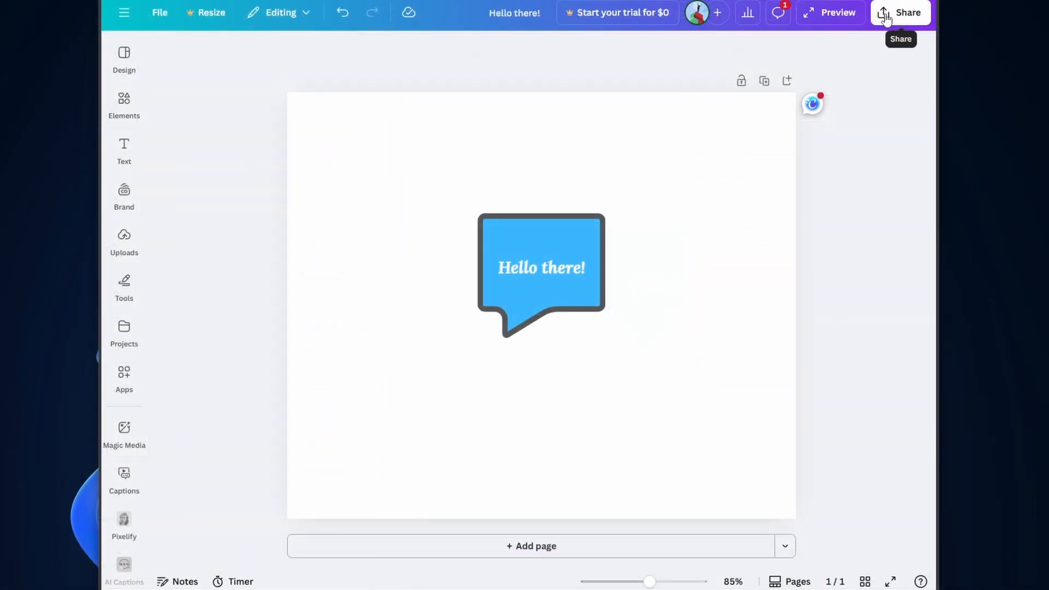
- Play the preview of the animated design and close it
{"action": "left_click", "coordinate": [826, 20]}
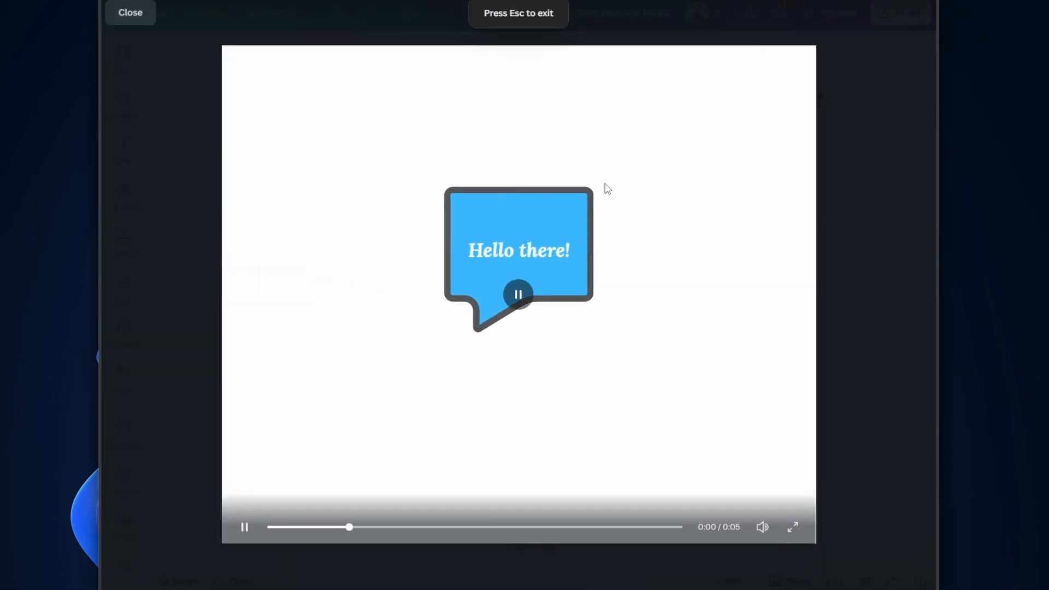
{"action": "left_click", "coordinate": [131, 12]}
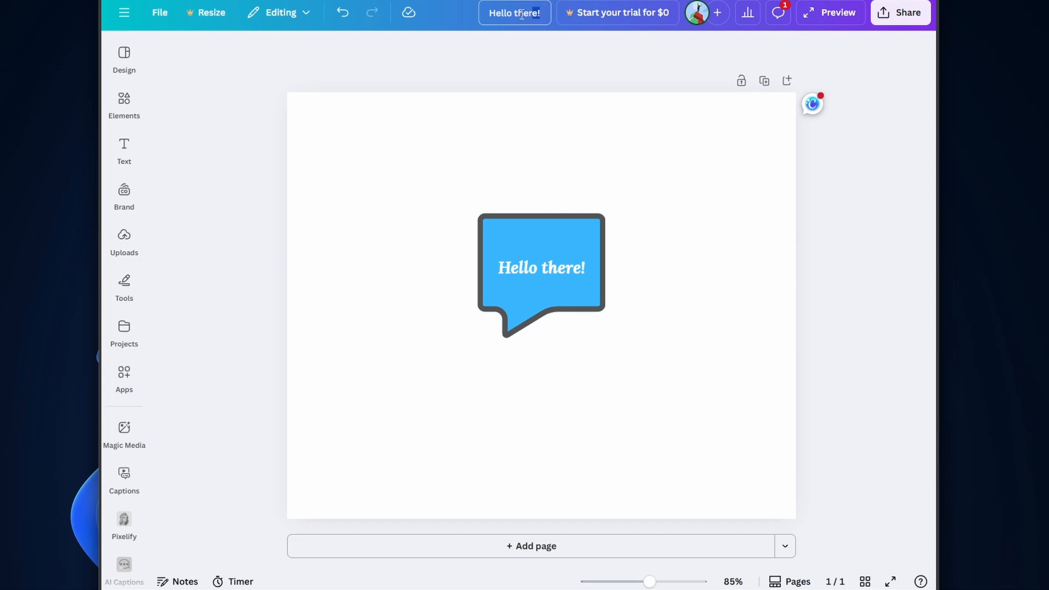
- Rename the design as Test File
{"action": "left_click_drag", "start_coordinate": [539, 12], "coordinate": [438, 7]}
{"action": "type", "text": "Test File"}
{"action": "key", "text": "Return"}
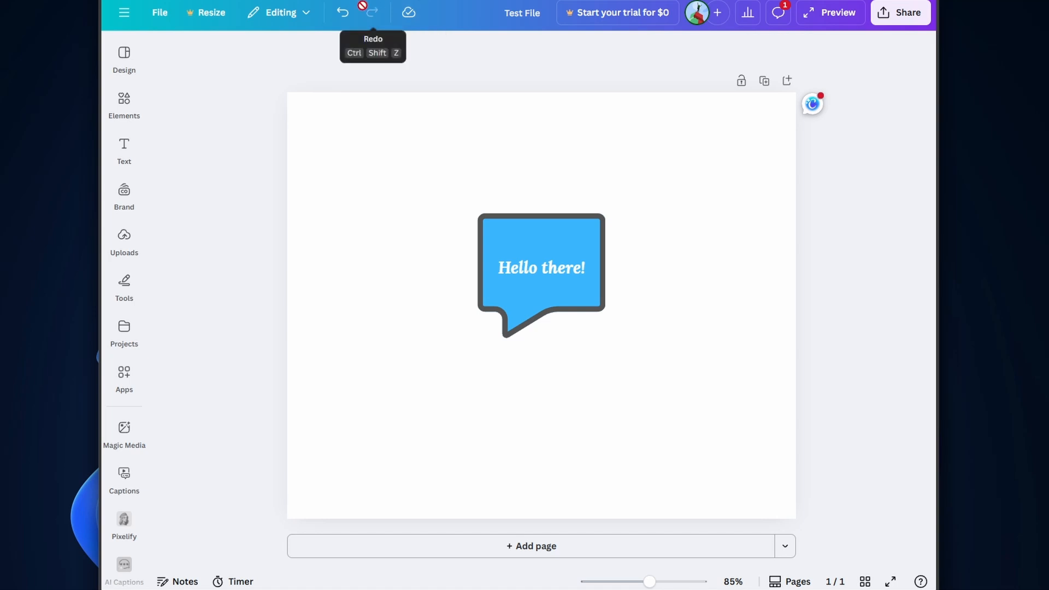
- Look through the available editing modes and the design's file, settings and accessibility options
{"action": "left_click", "coordinate": [302, 23]}
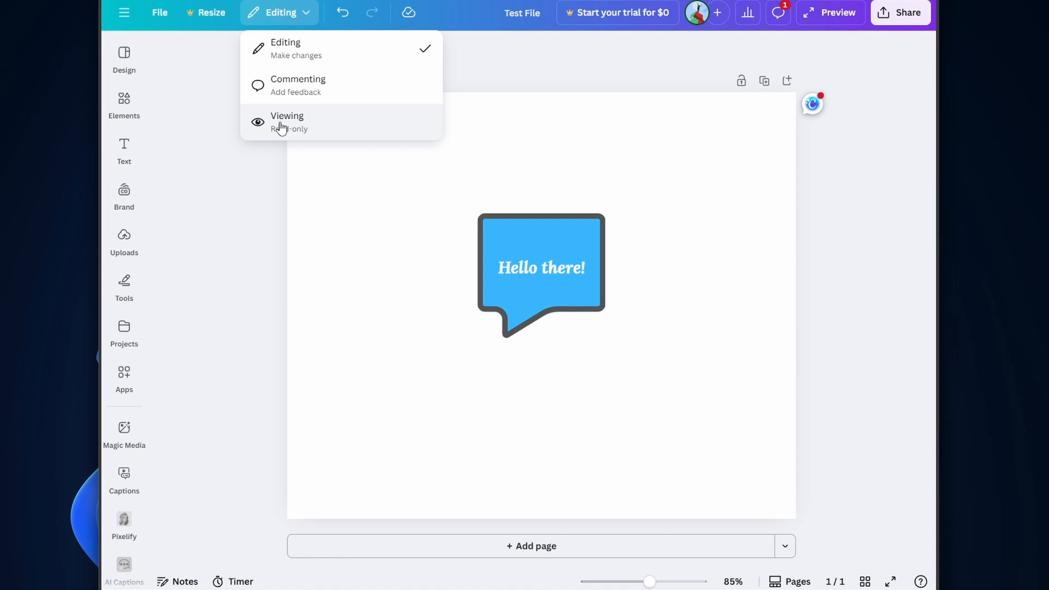
{"action": "left_click", "coordinate": [214, 60]}
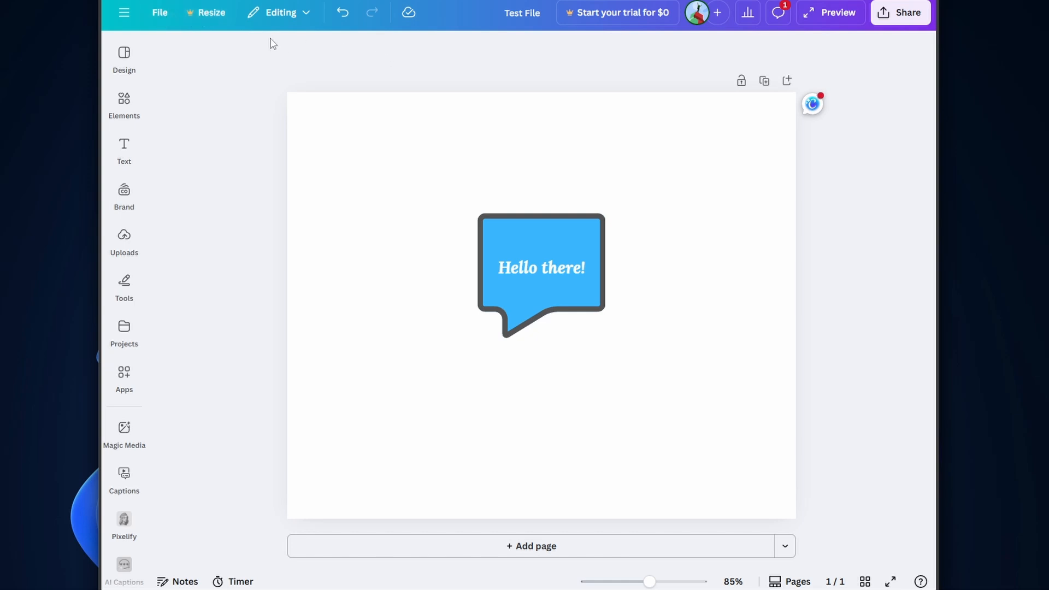
{"action": "left_click", "coordinate": [161, 15]}
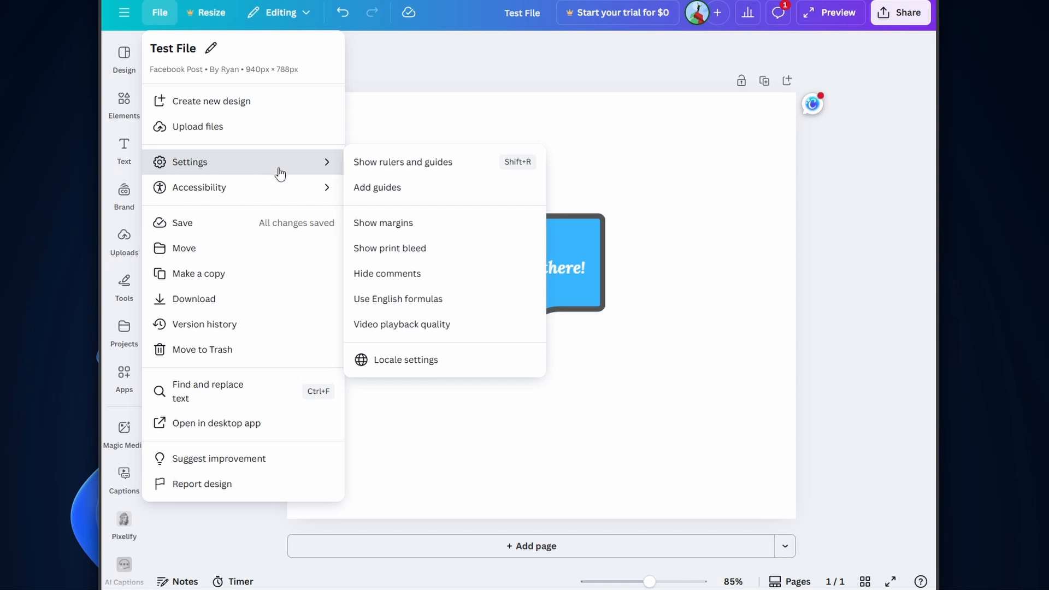
{"action": "mouse_move", "coordinate": [268, 187]}
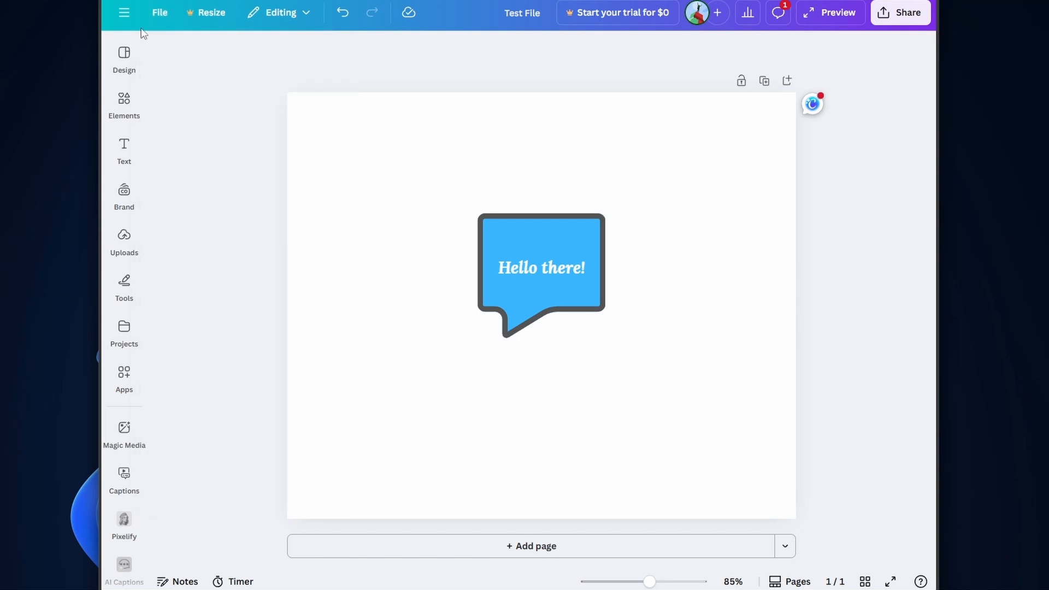
- Look through the drawing tools, the apps collection, Magic Media image generation and video captions, and close them
{"action": "left_click", "coordinate": [129, 293]}
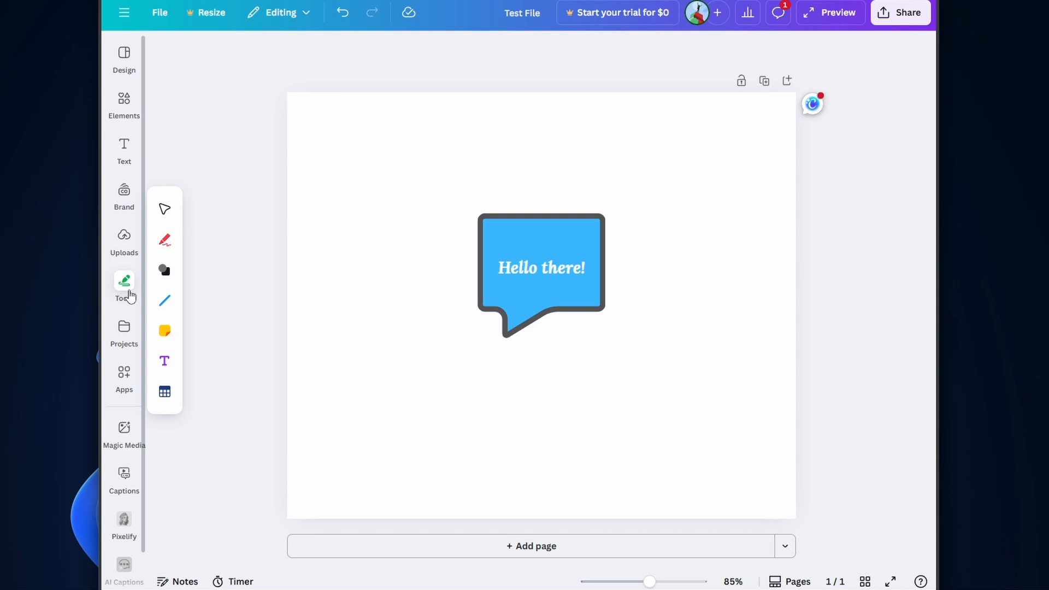
{"action": "left_click", "coordinate": [120, 377]}
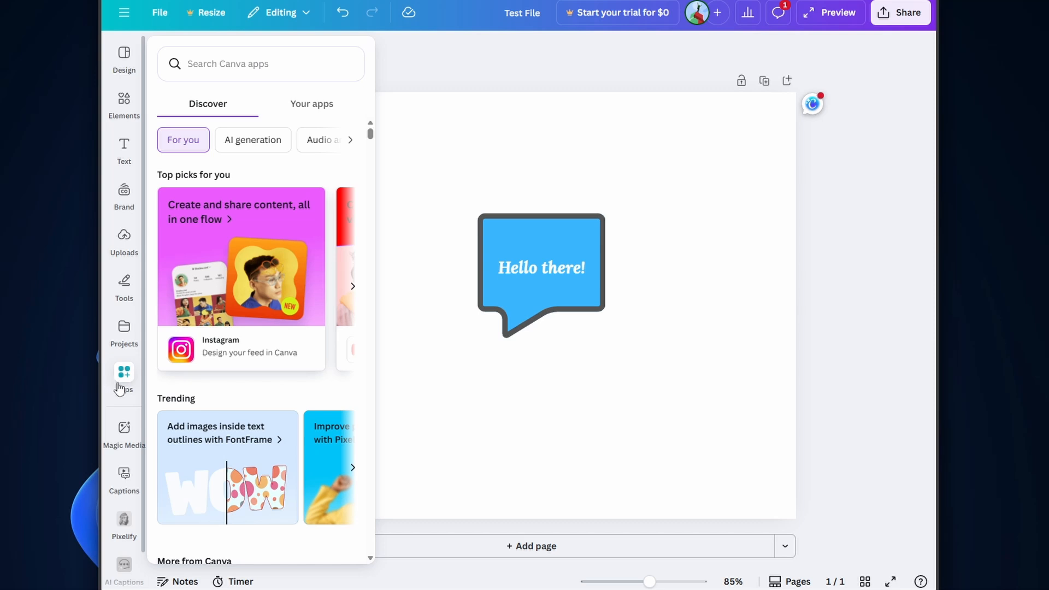
{"action": "left_click", "coordinate": [124, 429]}
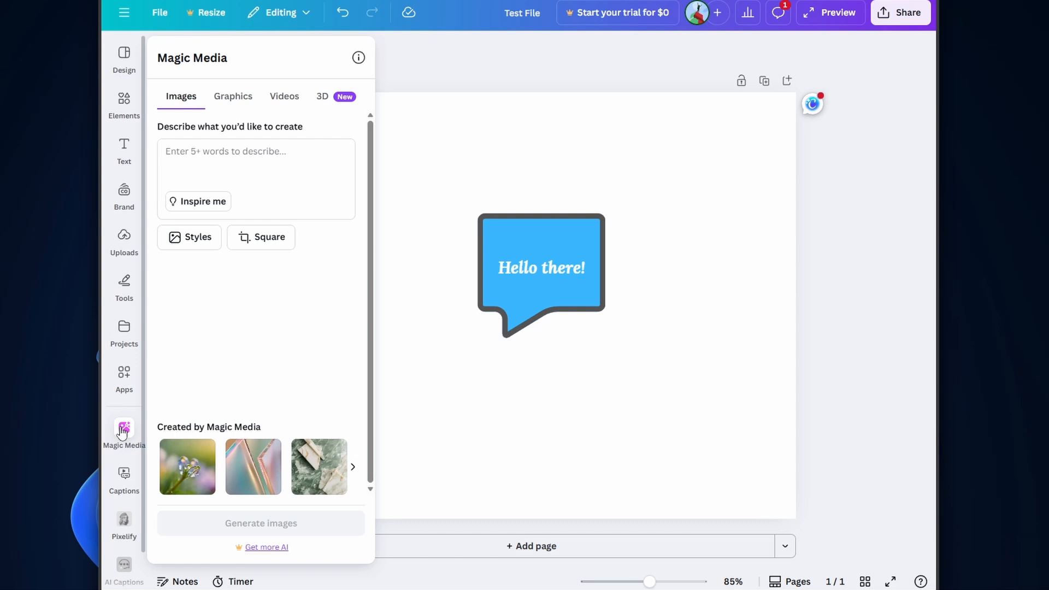
{"action": "left_click", "coordinate": [123, 488]}
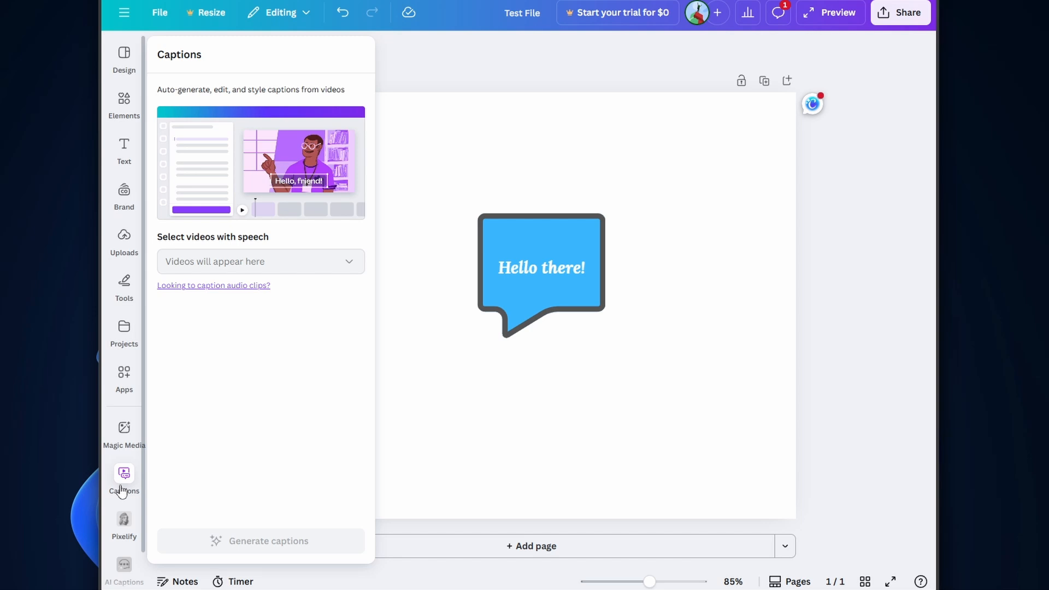
{"action": "left_click", "coordinate": [121, 489]}
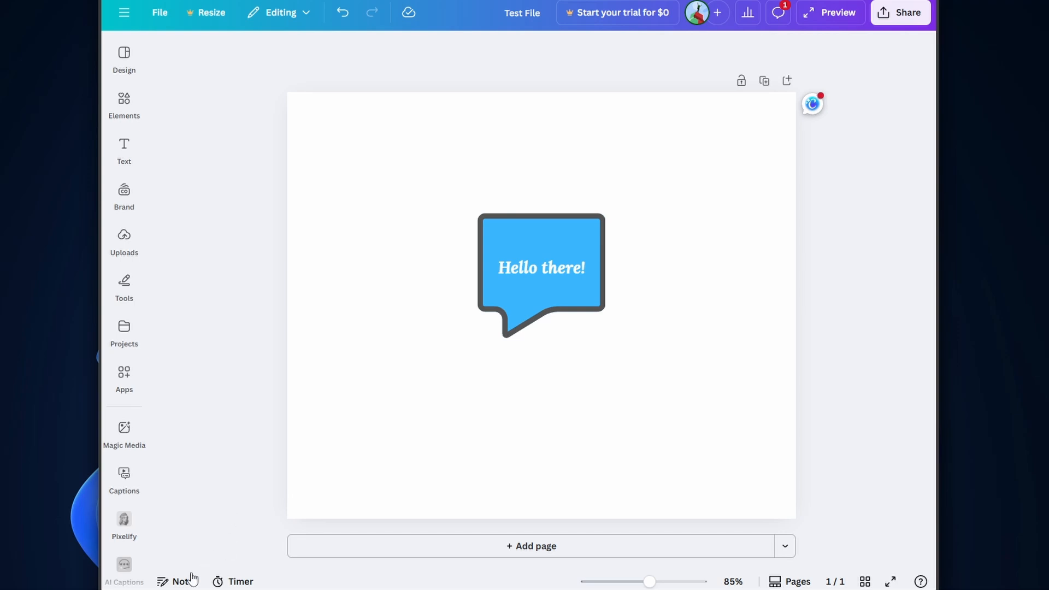
- View the page's notes area and the countdown timer, closing each without changes
{"action": "left_click", "coordinate": [176, 582]}
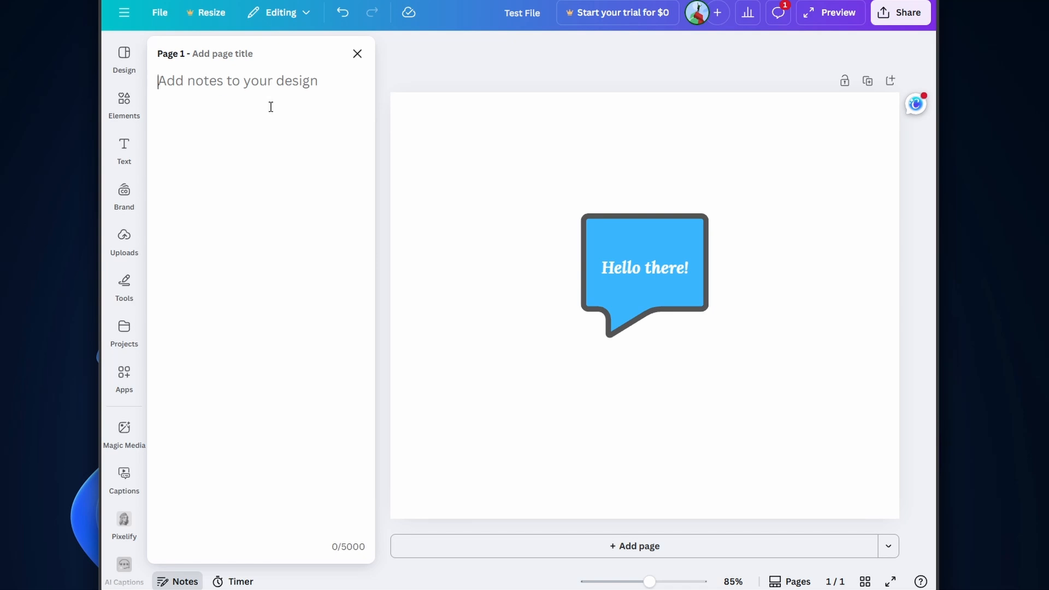
{"action": "left_click", "coordinate": [357, 53]}
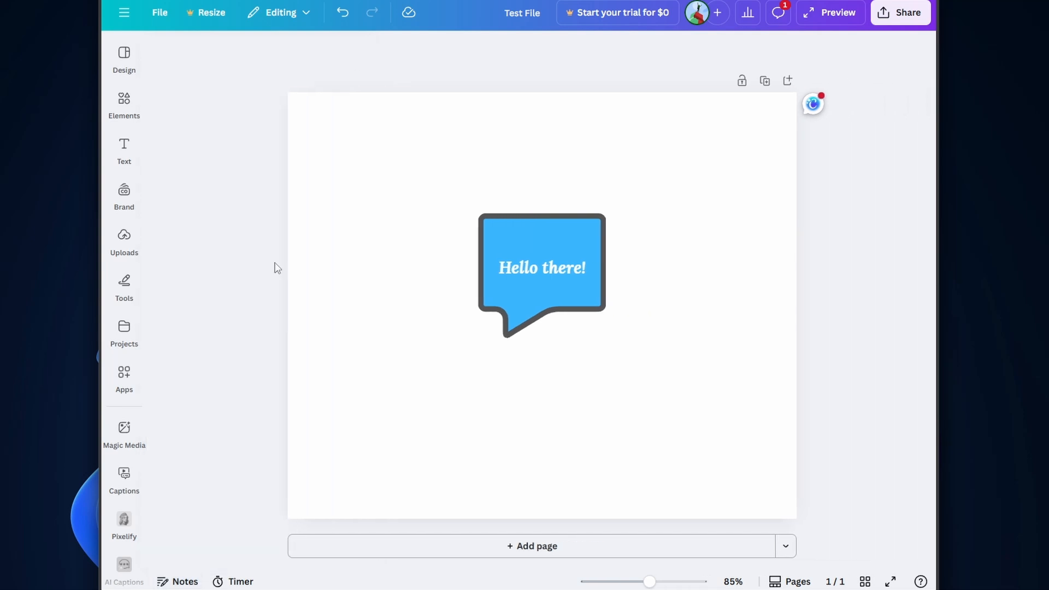
{"action": "left_click", "coordinate": [228, 581]}
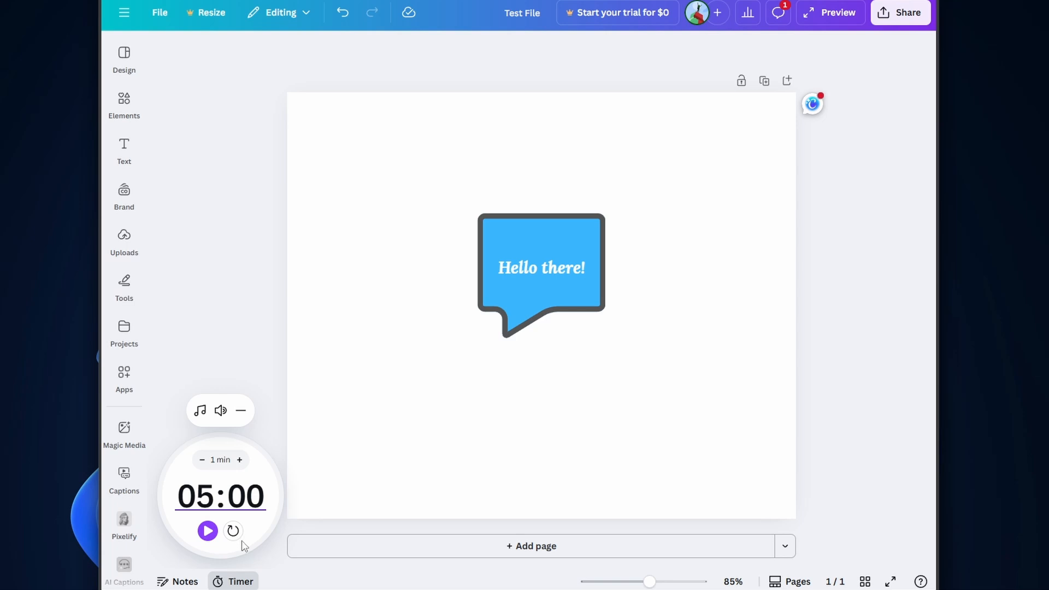
{"action": "left_click", "coordinate": [224, 581]}
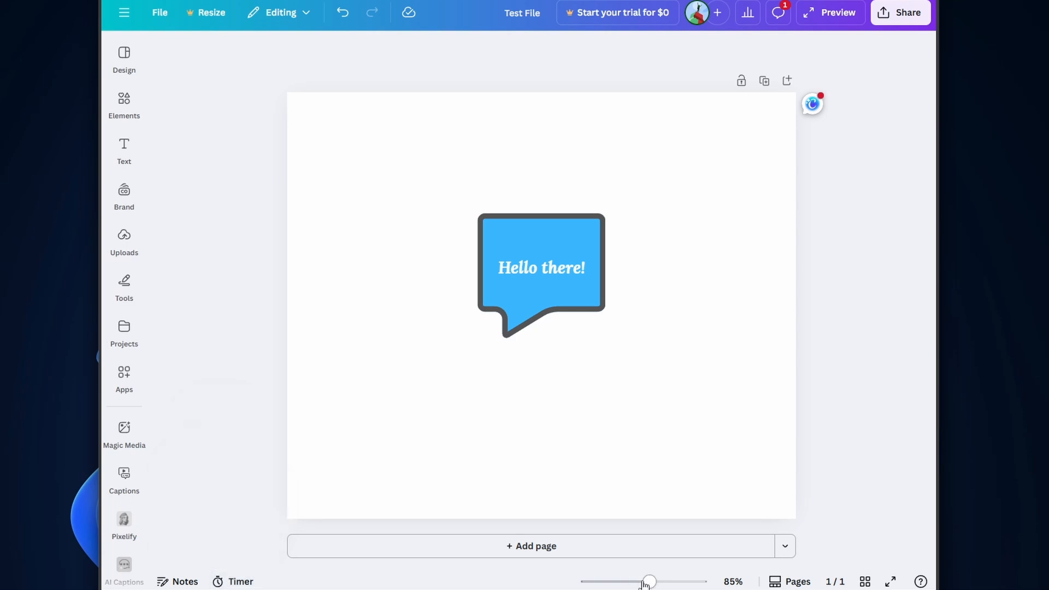
- Zoom the page to 88% and display the design's pages as a grid
{"action": "mouse_move", "coordinate": [650, 583]}
{"action": "left_mouse_down"}
{"action": "mouse_move", "coordinate": [686, 583]}
{"action": "mouse_move", "coordinate": [653, 584]}
{"action": "left_mouse_up"}
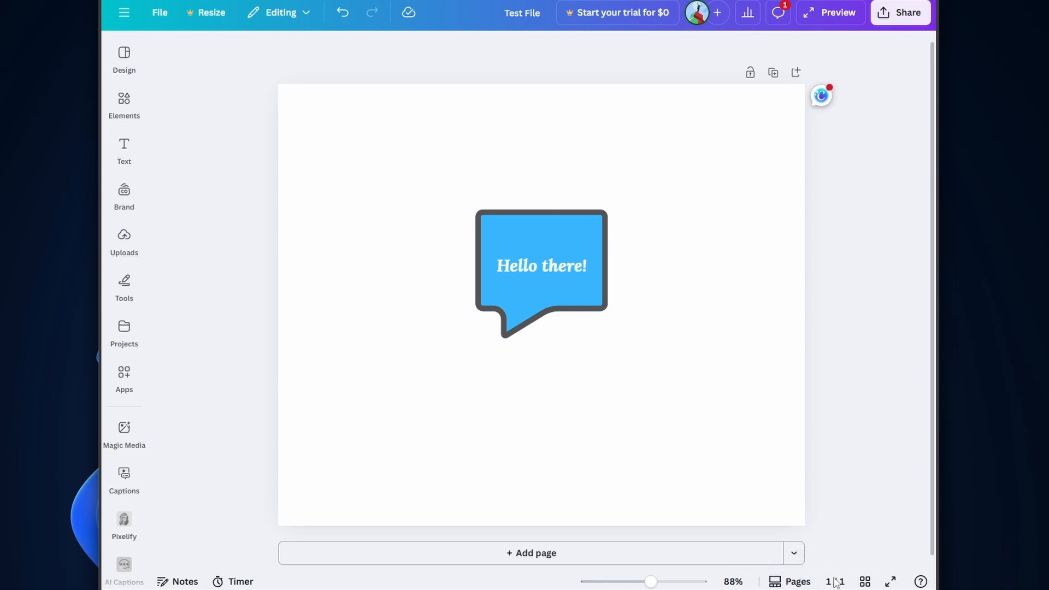
{"action": "left_click", "coordinate": [864, 581]}
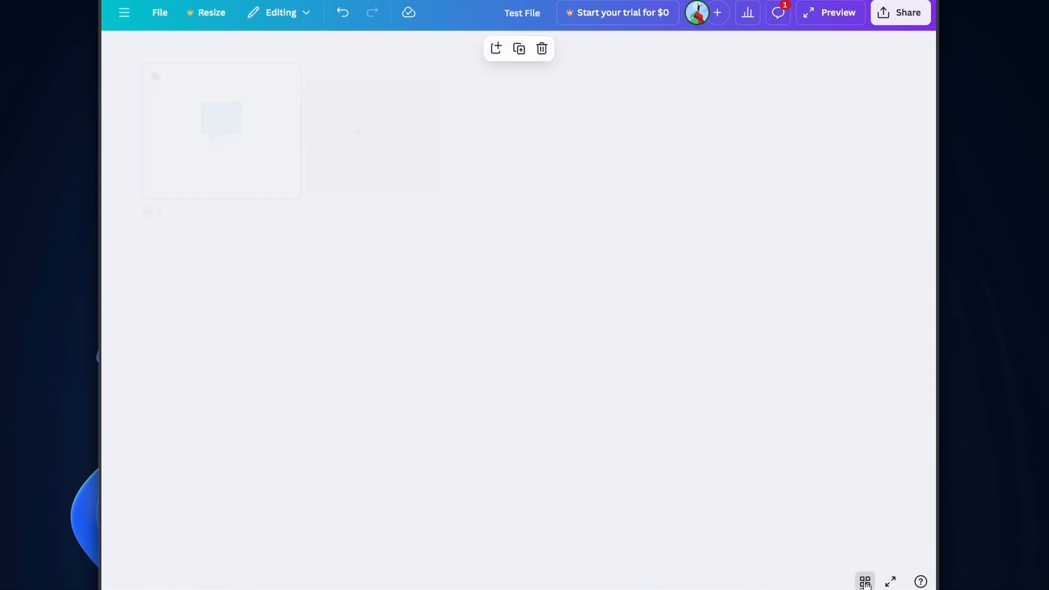